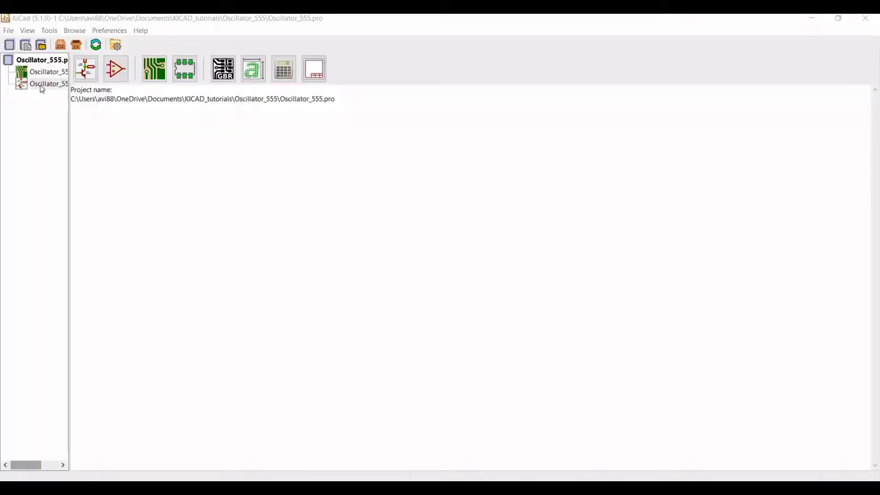
Open the Oscillator_555 schematic and place an NE555D timer symbol at about X 113, Y 112 mm.
{"action": "double_click", "coordinate": [40, 86]}
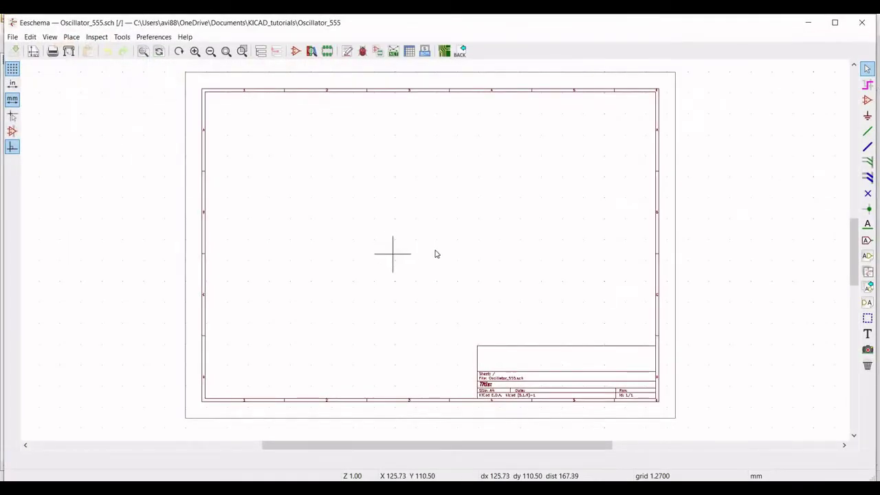
{"action": "scroll", "coordinate": [435, 254], "scroll_direction": "up", "scroll_amount": 5}
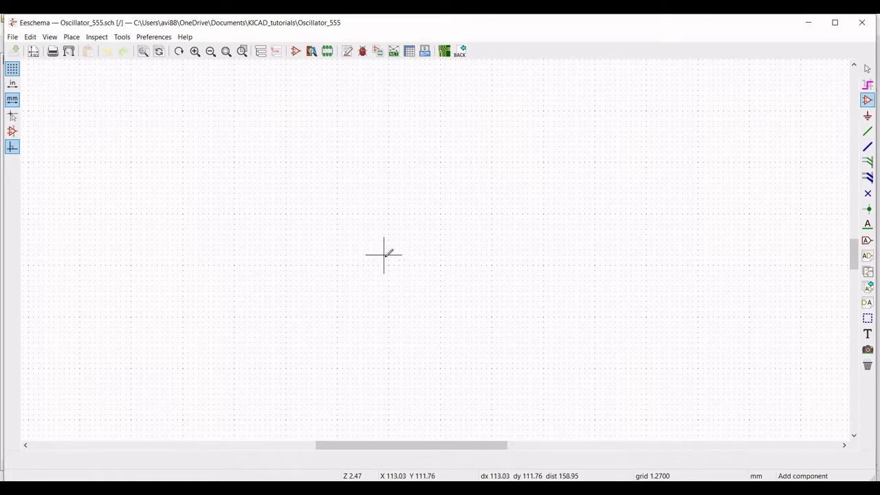
{"action": "left_click", "coordinate": [385, 261]}
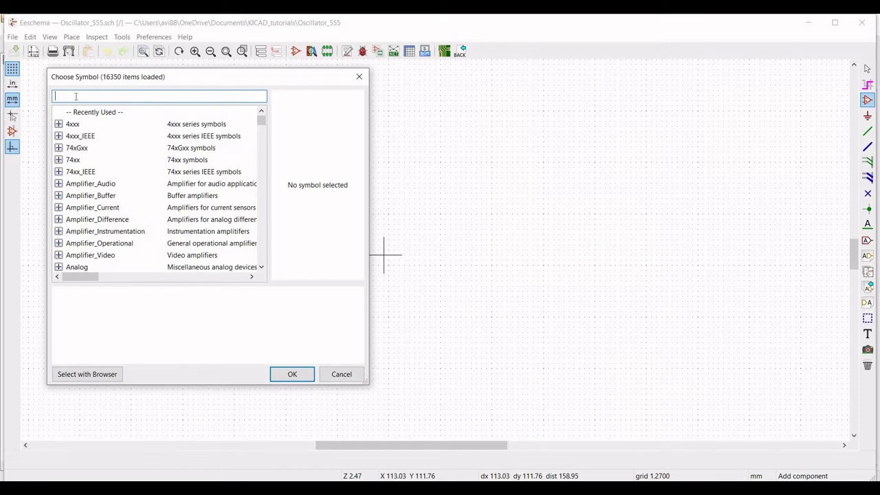
{"action": "type", "text": "NE555"}
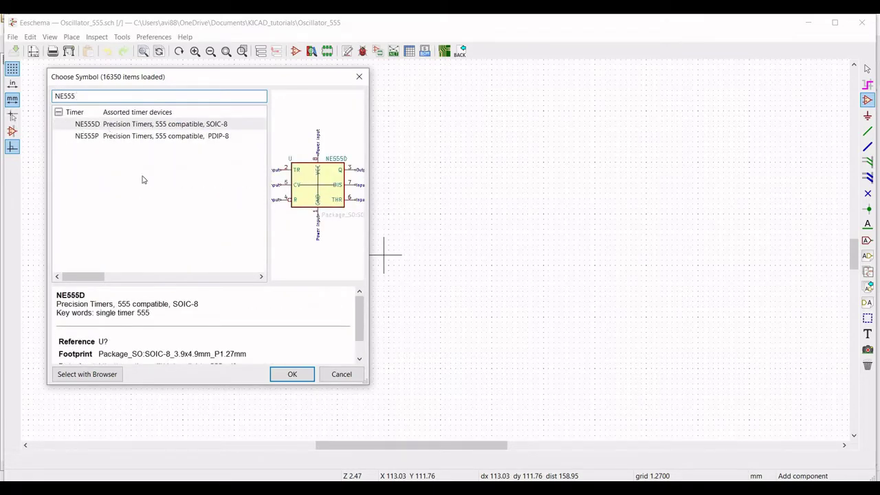
{"action": "key", "text": "Tab"}
{"action": "left_click", "coordinate": [293, 375]}
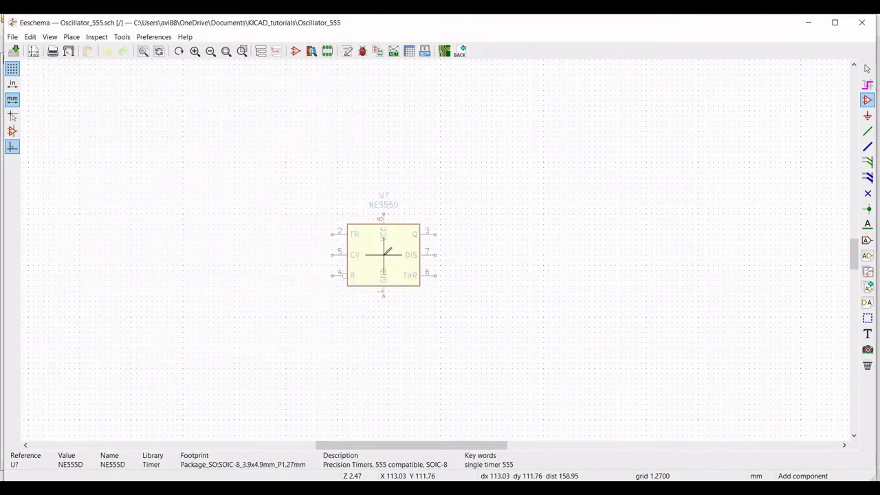
{"action": "left_click", "coordinate": [385, 252]}
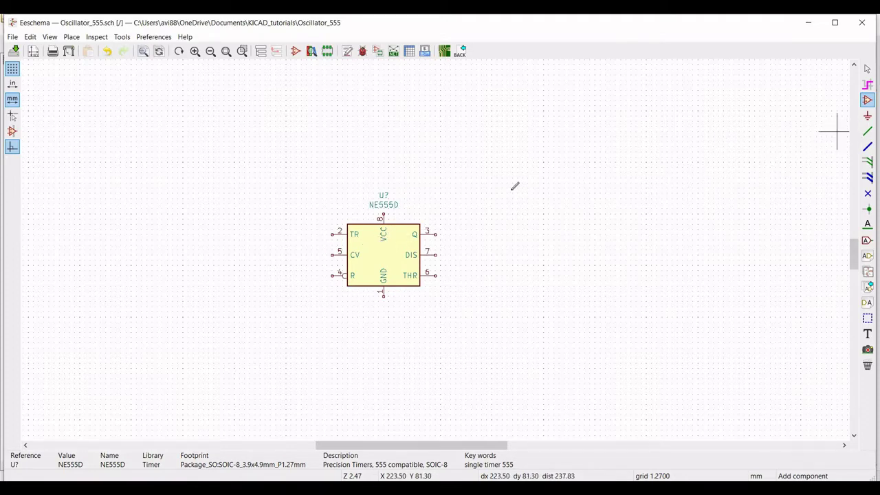
Place a VSOURCE voltage source from the pspice library above and to the right of the NE555D timer.
{"action": "left_click", "coordinate": [286, 279]}
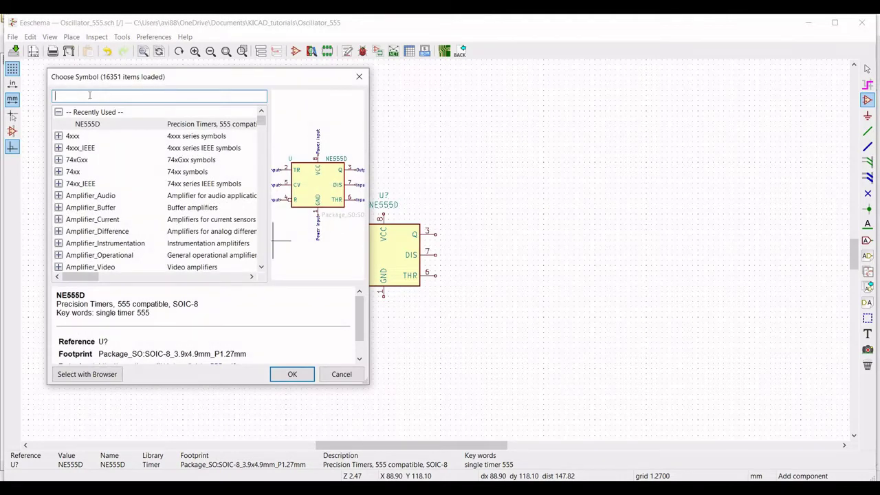
{"action": "type", "text": "pspice"}
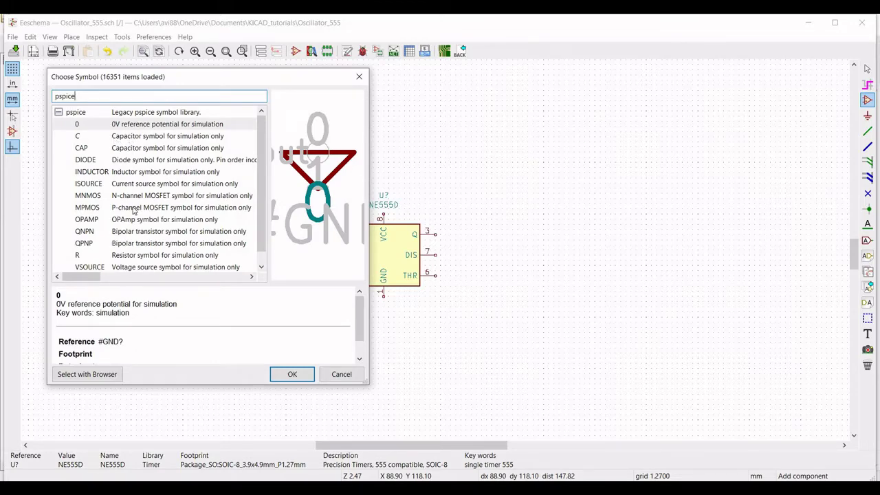
{"action": "left_click", "coordinate": [155, 268]}
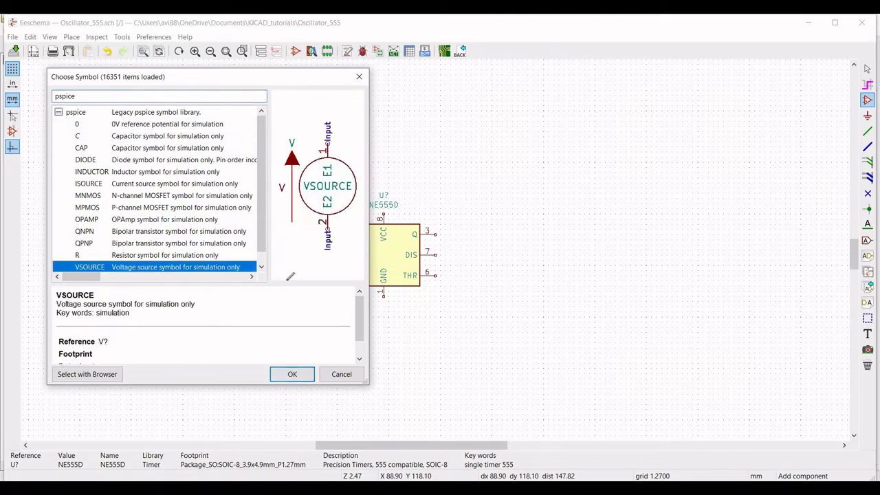
{"action": "left_click", "coordinate": [289, 375]}
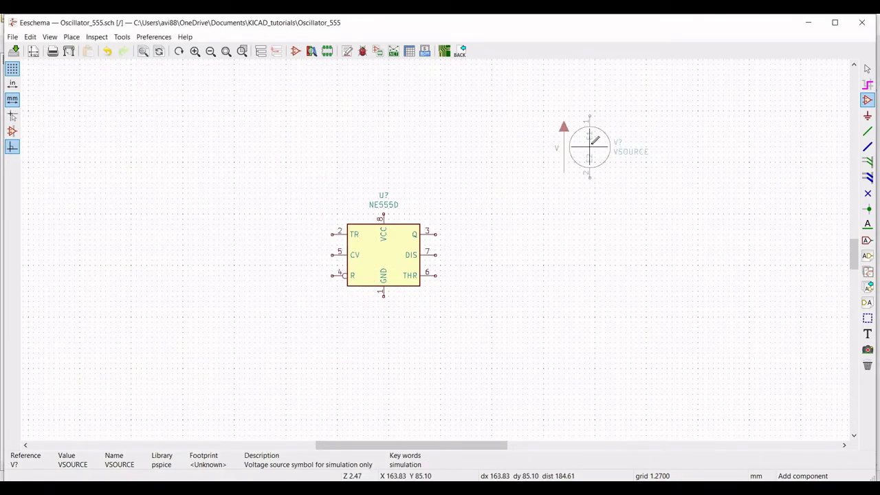
{"action": "left_click", "coordinate": [590, 142]}
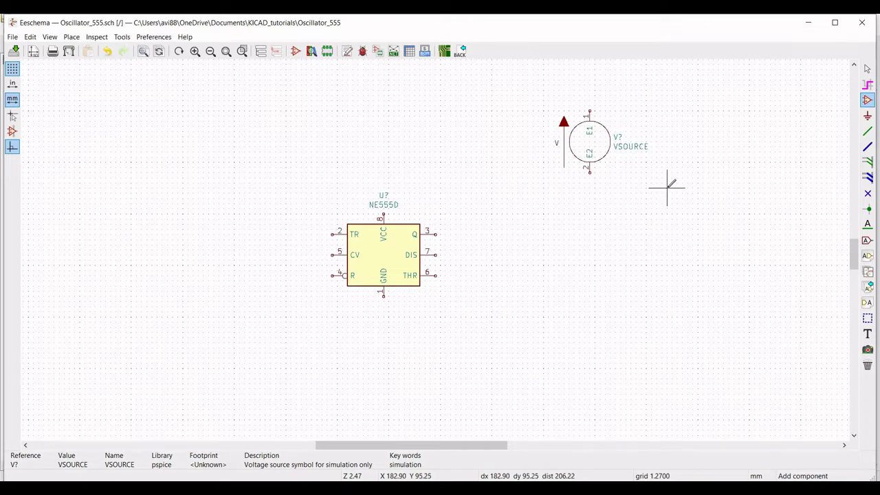
Place a GND power symbol on pin 2 of the voltage source.
{"action": "left_click", "coordinate": [868, 117]}
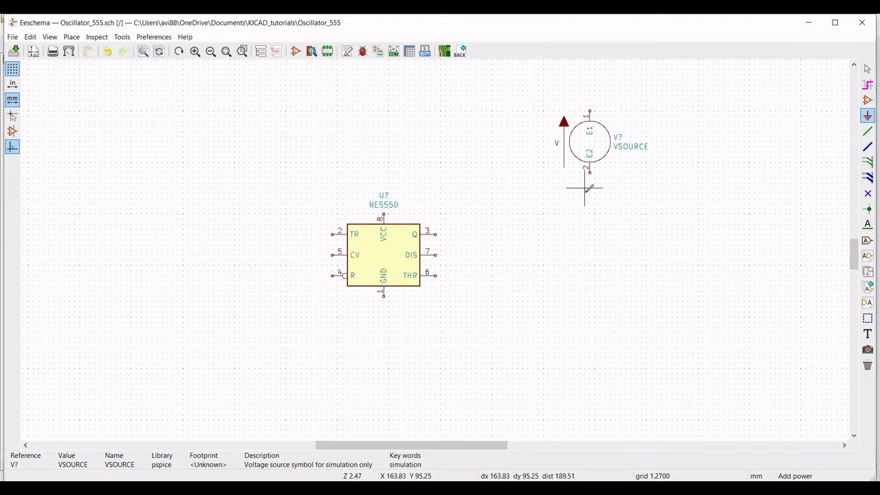
{"action": "left_click", "coordinate": [591, 193]}
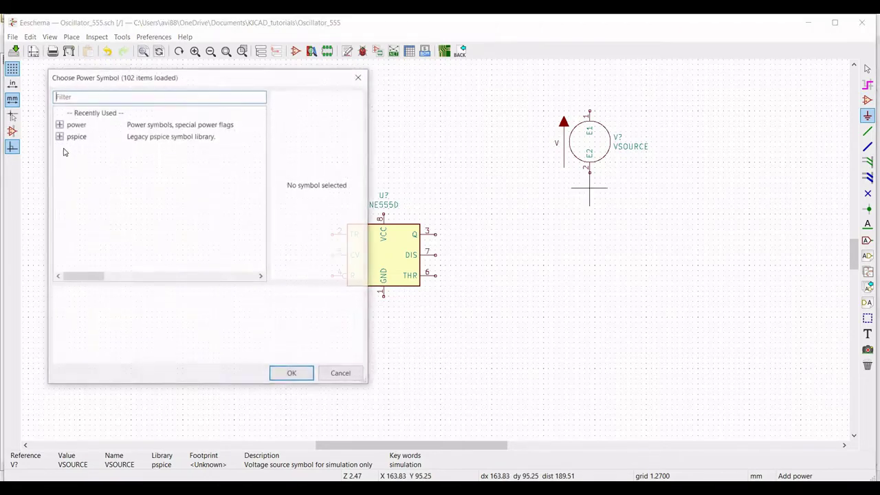
{"action": "type", "text": "gnd"}
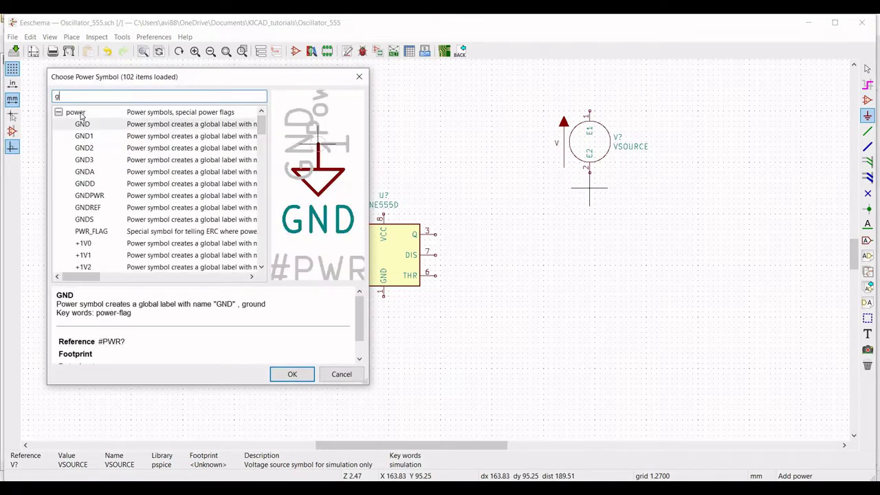
{"action": "left_click", "coordinate": [293, 374]}
{"action": "left_click", "coordinate": [594, 169]}
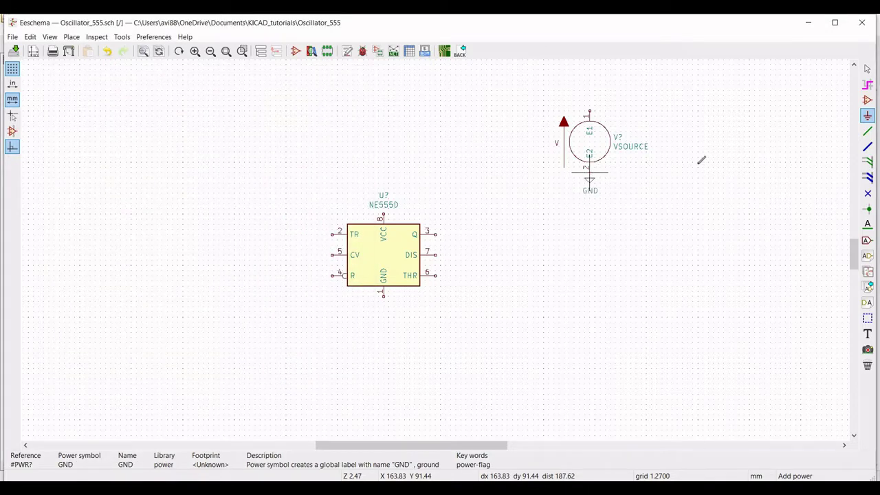
Add a left-oriented global label Vcc above the voltage source and wire it to pin 1.
{"action": "left_click", "coordinate": [868, 240]}
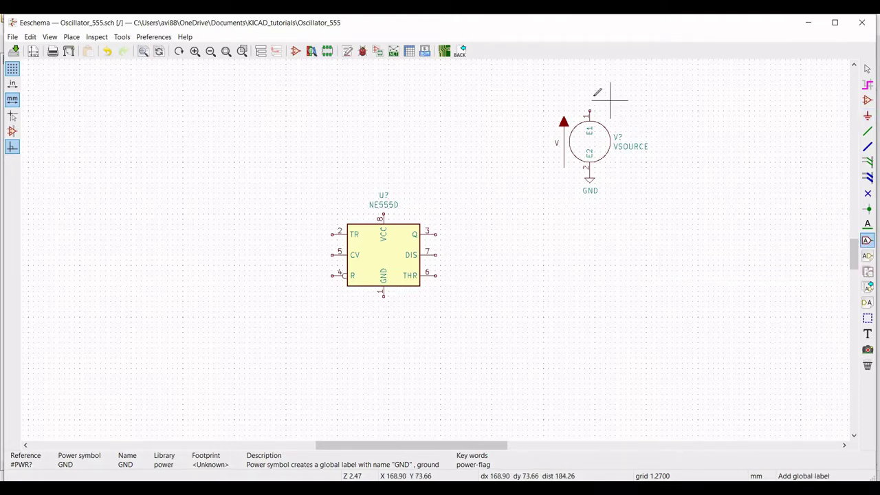
{"action": "left_click", "coordinate": [590, 98]}
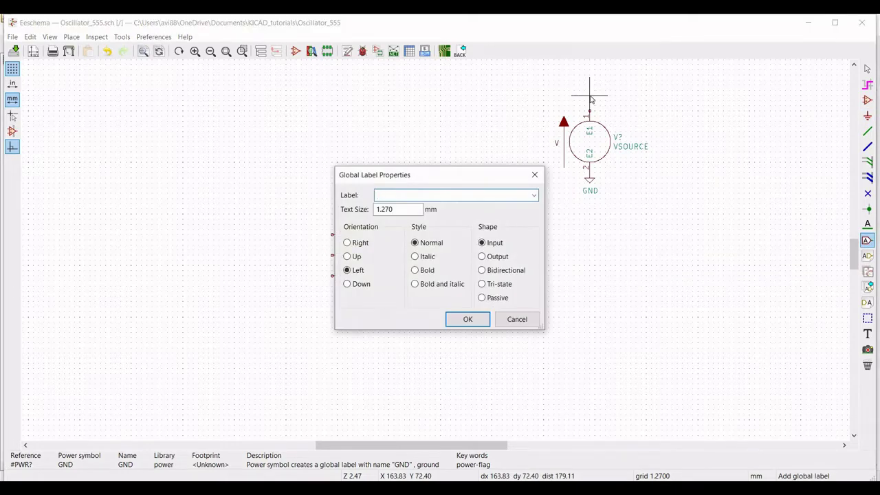
{"action": "type", "text": "Vcc"}
{"action": "left_click", "coordinate": [469, 319]}
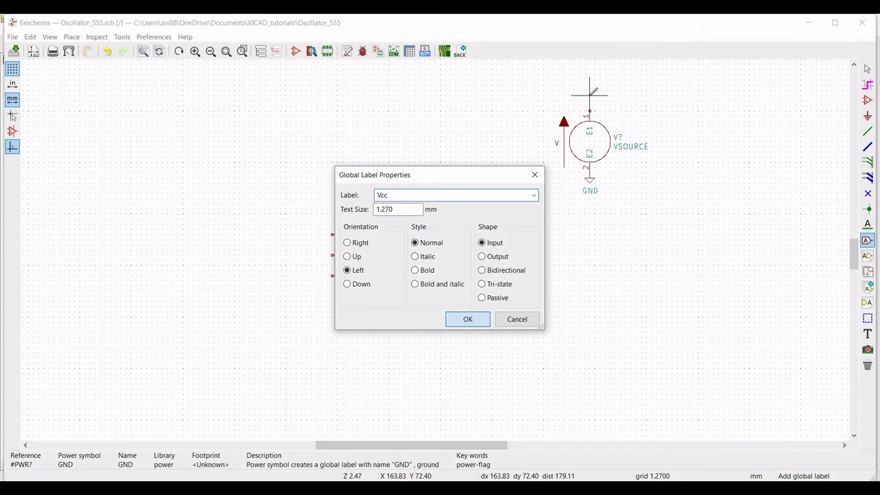
{"action": "left_click", "coordinate": [867, 132]}
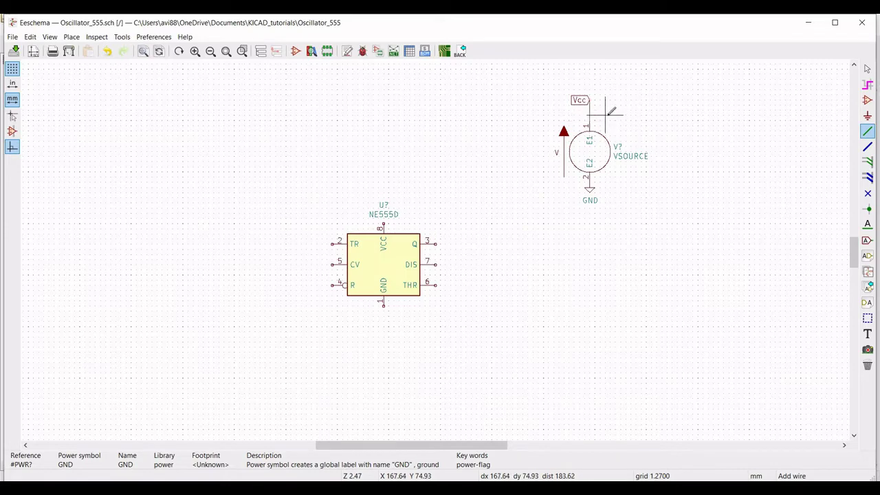
{"action": "key", "text": "Escape"}
Set the voltage source's reference to Vcc and its value to 0 in the symbol properties.
{"action": "right_click", "coordinate": [597, 152]}
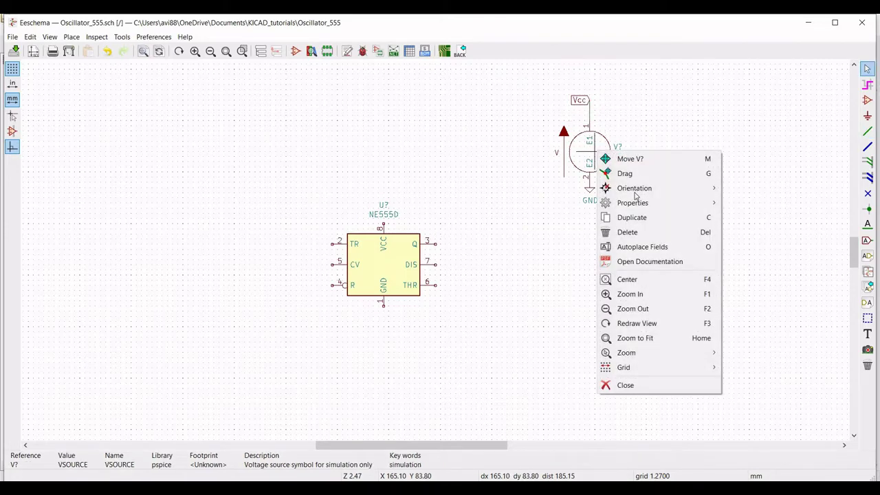
{"action": "mouse_move", "coordinate": [639, 203]}
{"action": "left_click", "coordinate": [763, 200]}
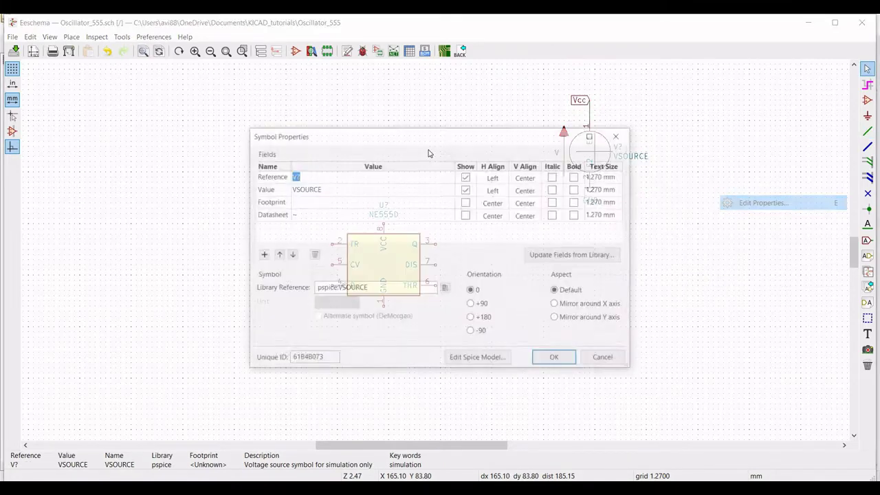
{"action": "type", "text": "V"}
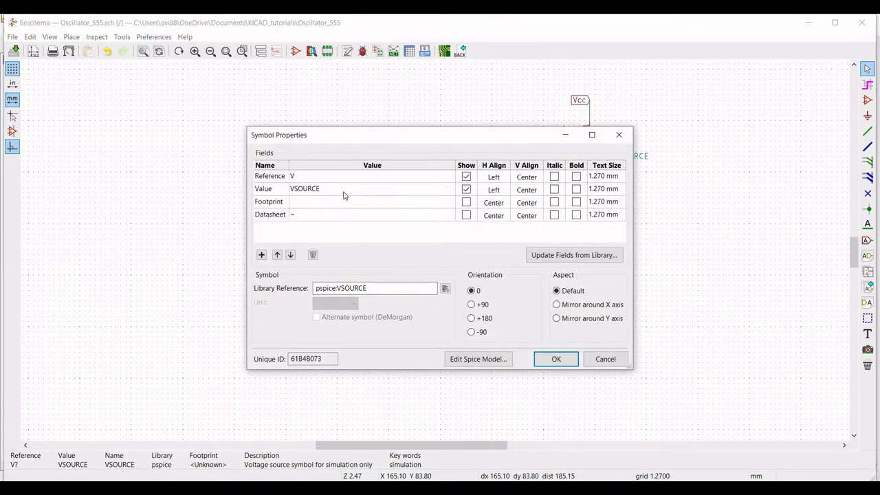
{"action": "type", "text": "cc"}
{"action": "left_click", "coordinate": [344, 192]}
{"action": "type", "text": "0"}
Set the voltage source's Spice model to 5 V DC with an AC magnitude of 1 V.
{"action": "left_click", "coordinate": [466, 362]}
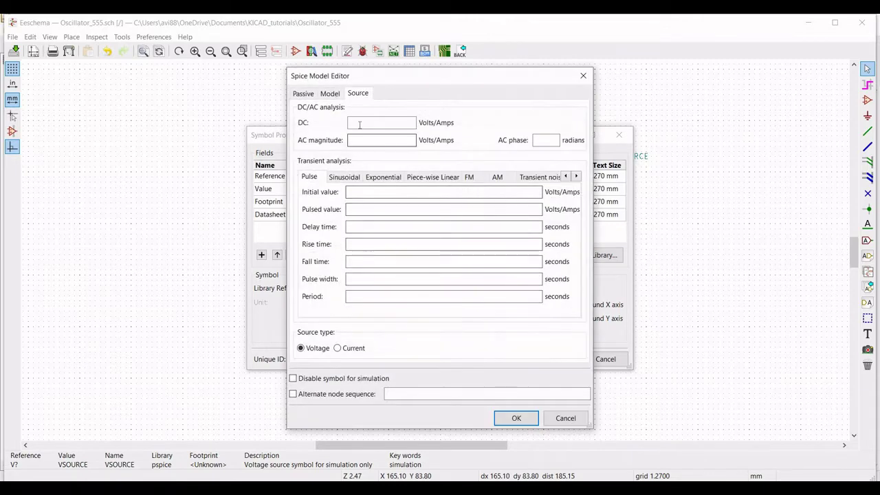
{"action": "left_click", "coordinate": [359, 124]}
{"action": "type", "text": "5"}
{"action": "left_click", "coordinate": [363, 140]}
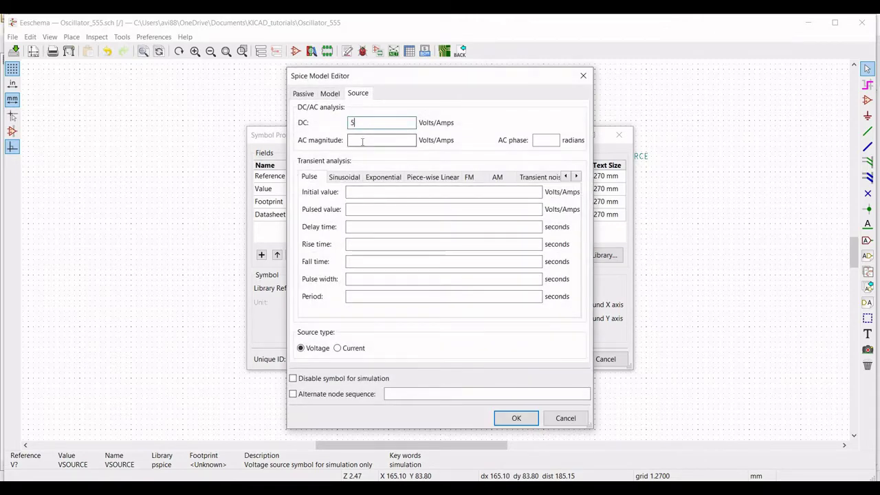
{"action": "type", "text": "1"}
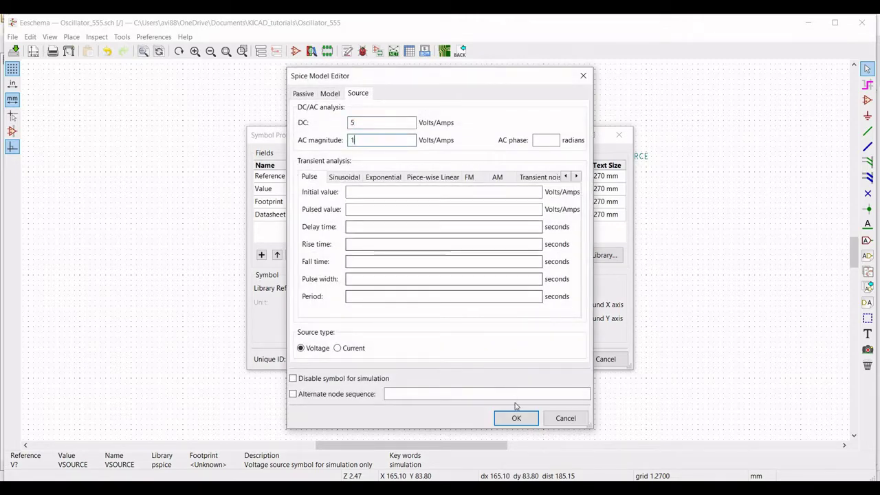
{"action": "left_click", "coordinate": [515, 418]}
{"action": "left_click", "coordinate": [556, 359]}
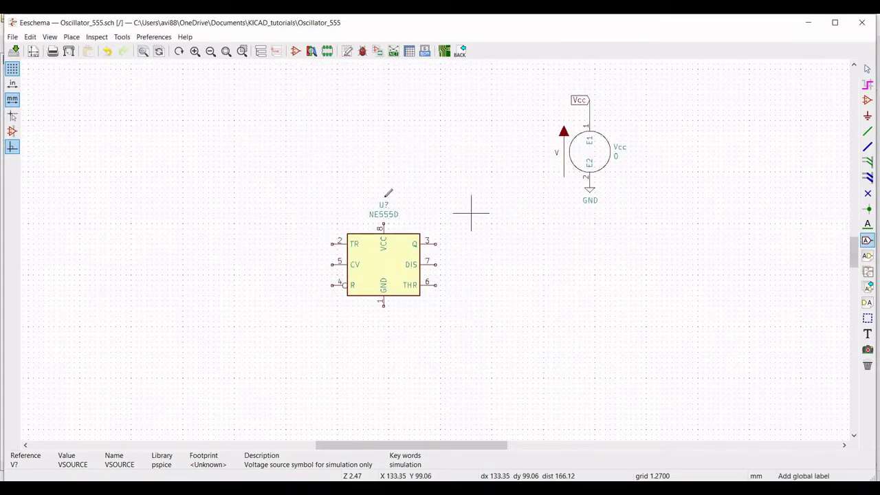
Add a global label Vcc above the NE555D timer and wire it to VCC pin 8.
{"action": "left_click", "coordinate": [384, 197]}
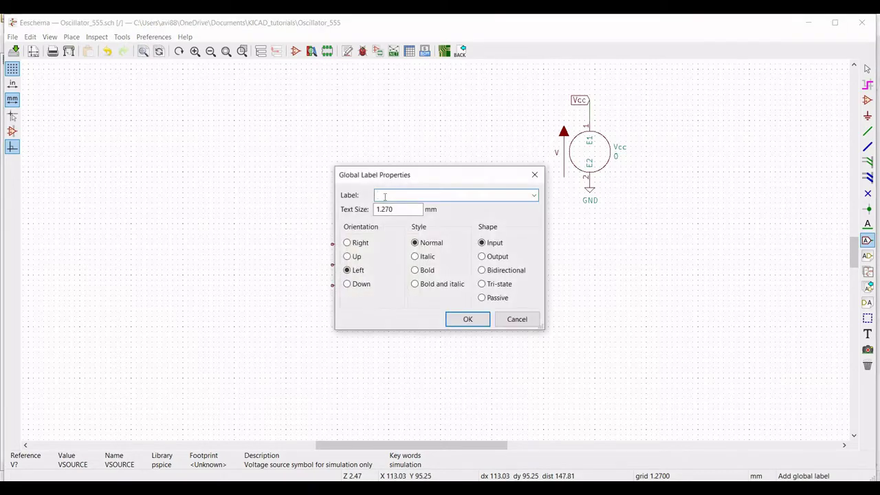
{"action": "type", "text": "Vcc"}
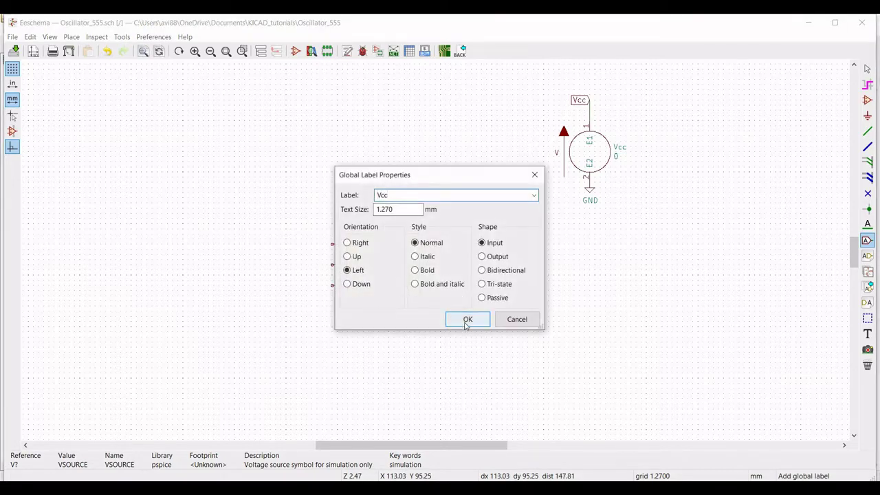
{"action": "key", "text": "Return"}
{"action": "left_click", "coordinate": [384, 198]}
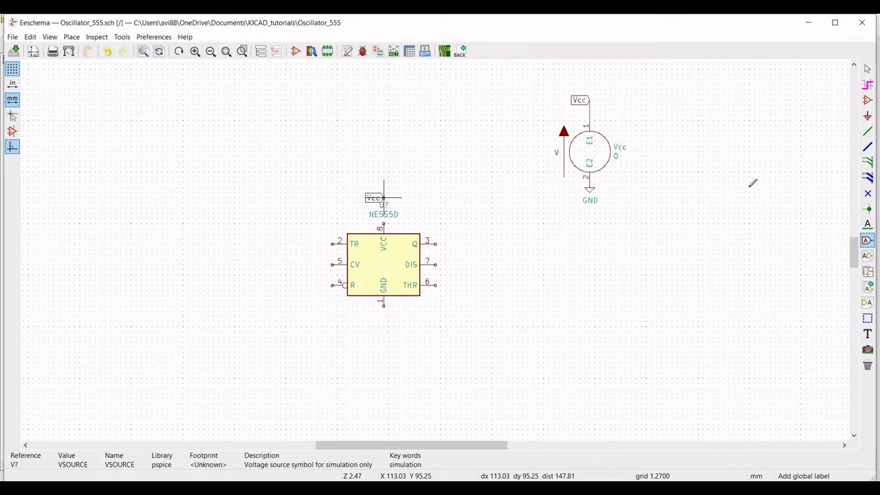
{"action": "left_click", "coordinate": [868, 131]}
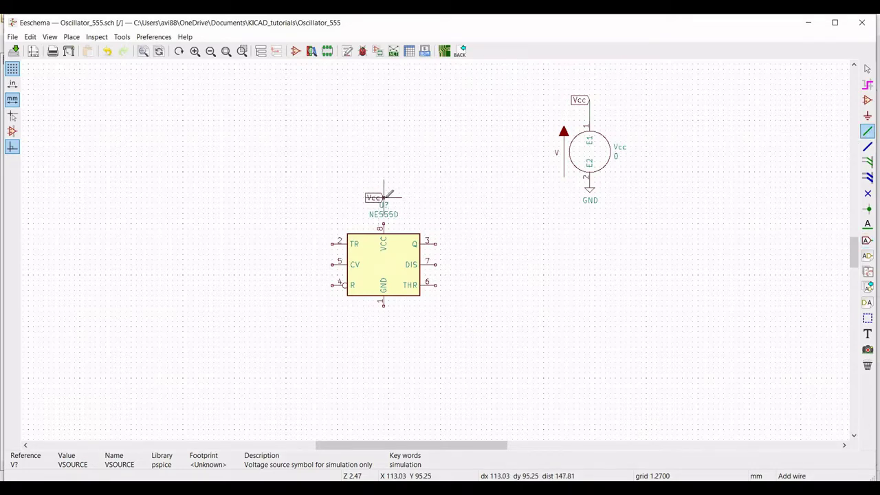
{"action": "left_click", "coordinate": [384, 197]}
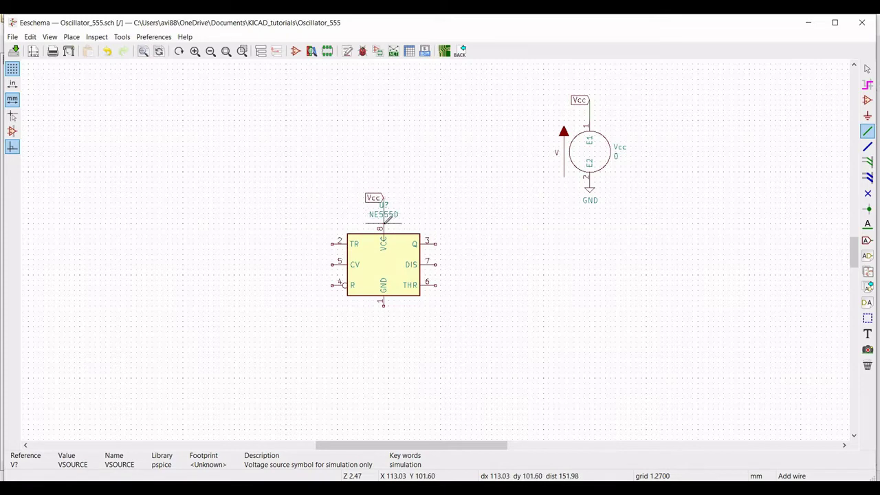
{"action": "key", "text": "Escape"}
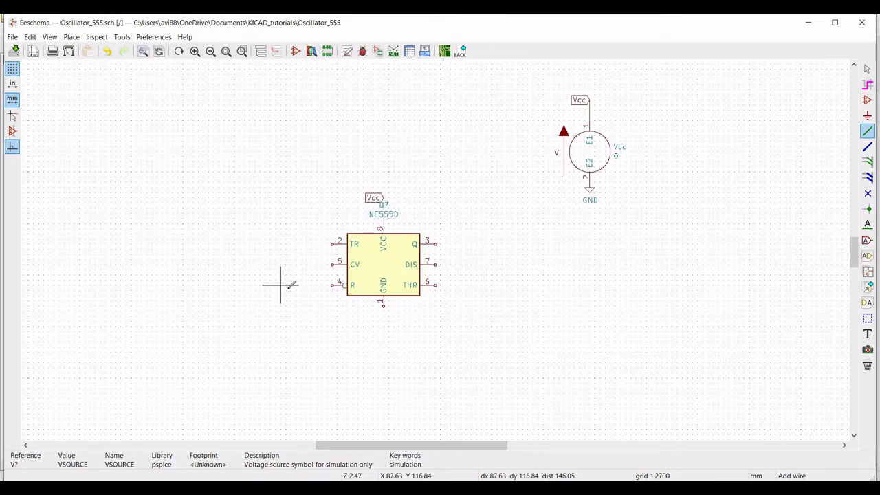
{"action": "key", "text": "Escape"}
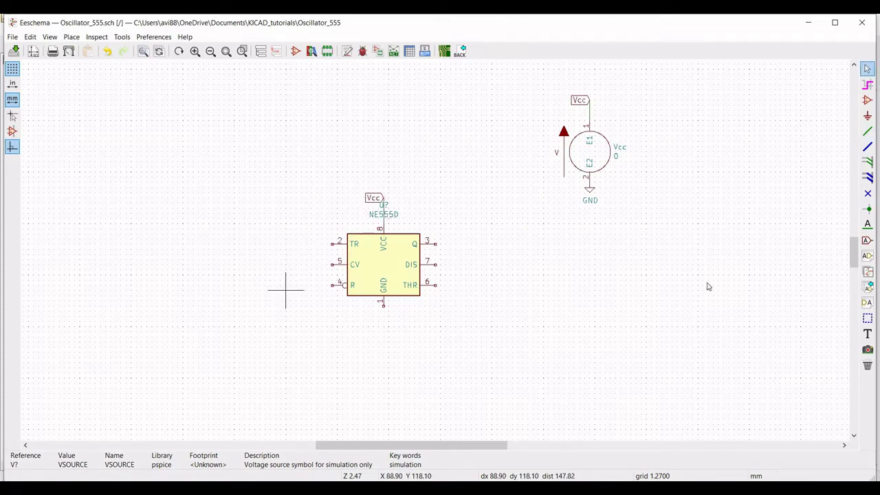
Add a left-oriented global label Vcc beside the NE555D's reset pin and wire it to pin 4.
{"action": "left_click", "coordinate": [867, 241]}
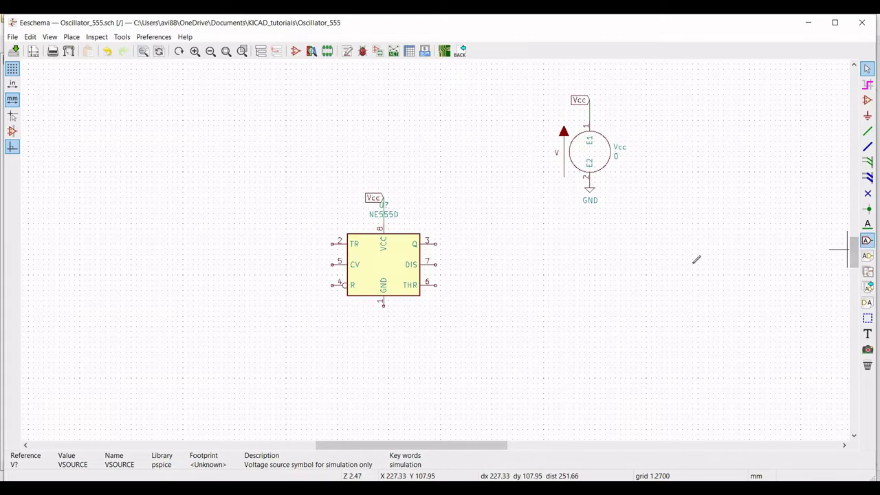
{"action": "left_click", "coordinate": [296, 285]}
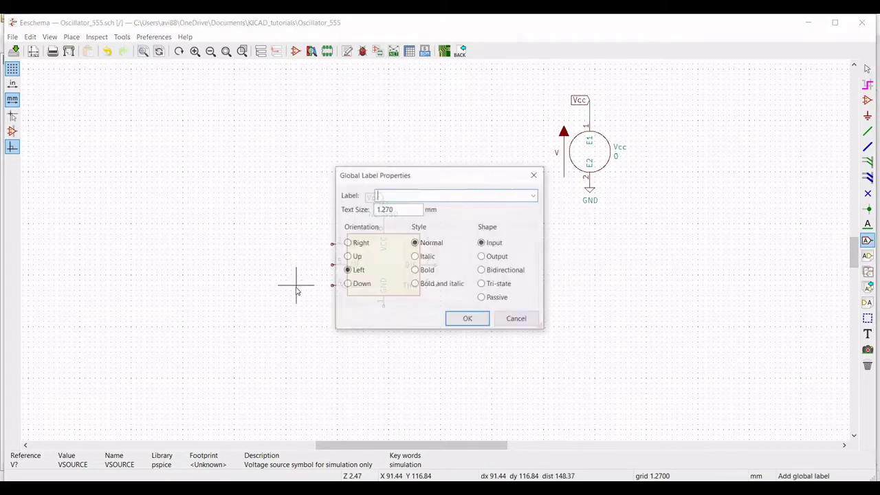
{"action": "type", "text": "Vcc"}
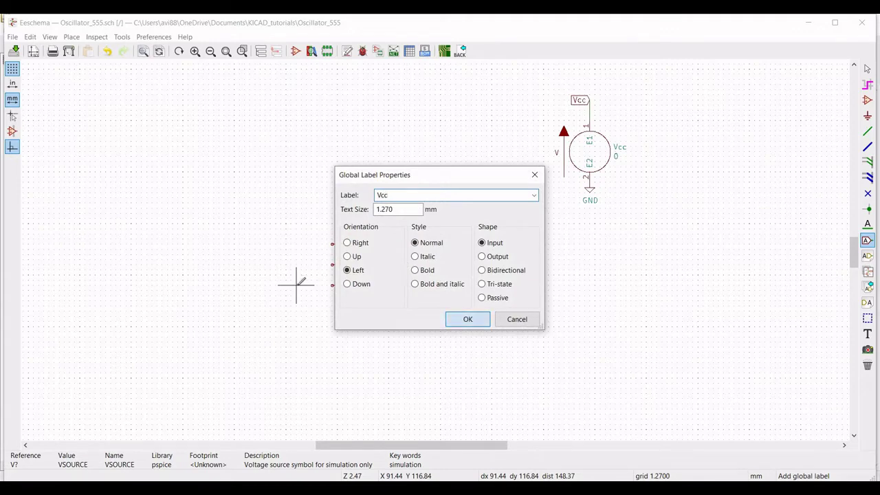
{"action": "key", "text": "Return"}
{"action": "left_click", "coordinate": [330, 282]}
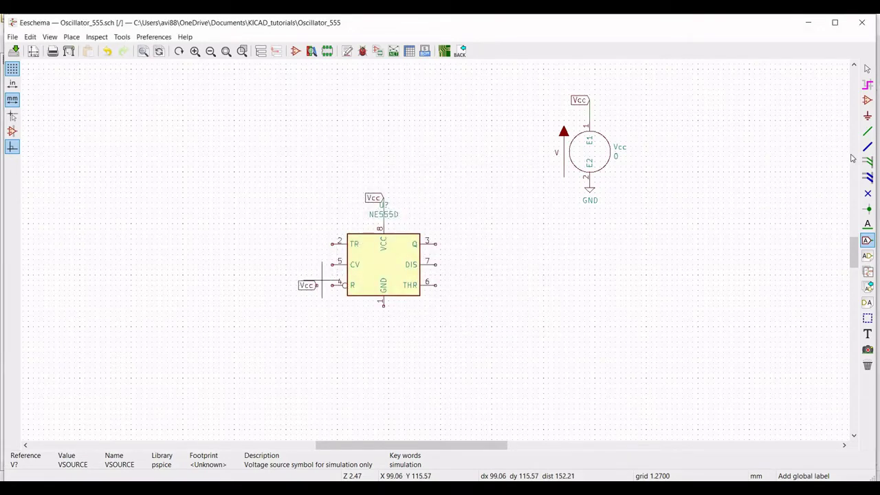
{"action": "left_click", "coordinate": [868, 131]}
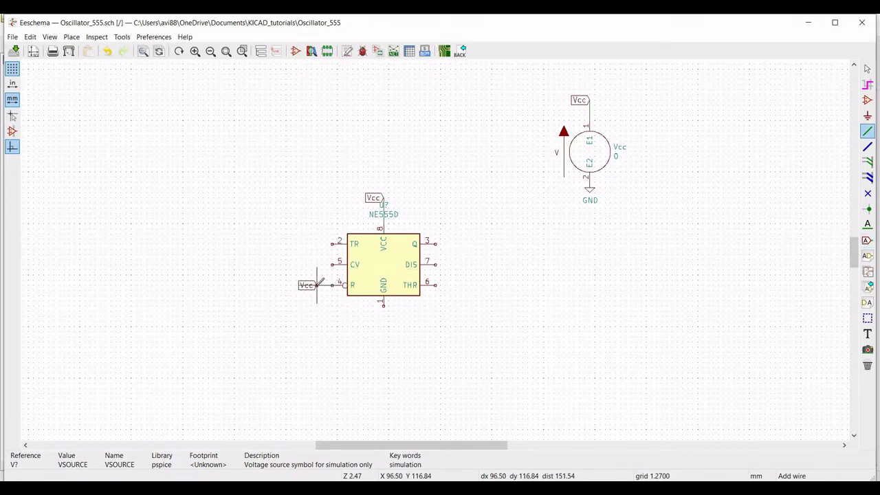
{"action": "key", "text": "Escape"}
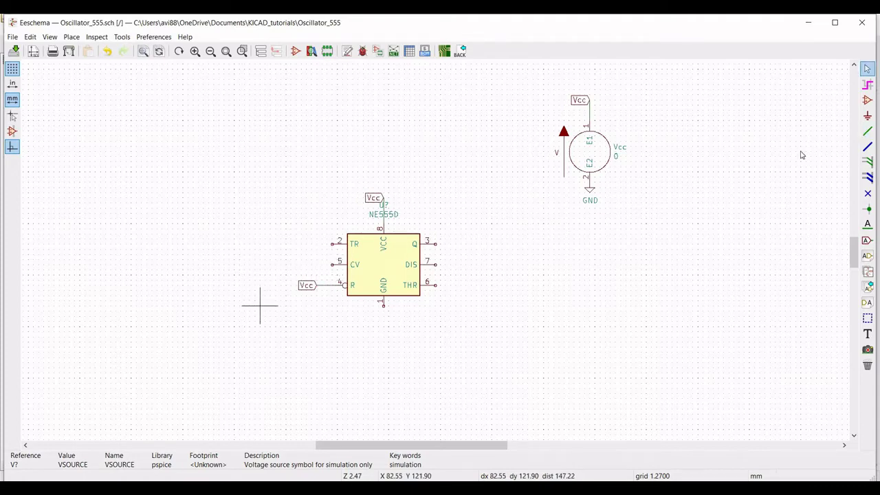
Place a polarized capacitor CP1 beside the NE555D, on the outer side of the reset pin's Vcc label.
{"action": "left_click", "coordinate": [868, 100]}
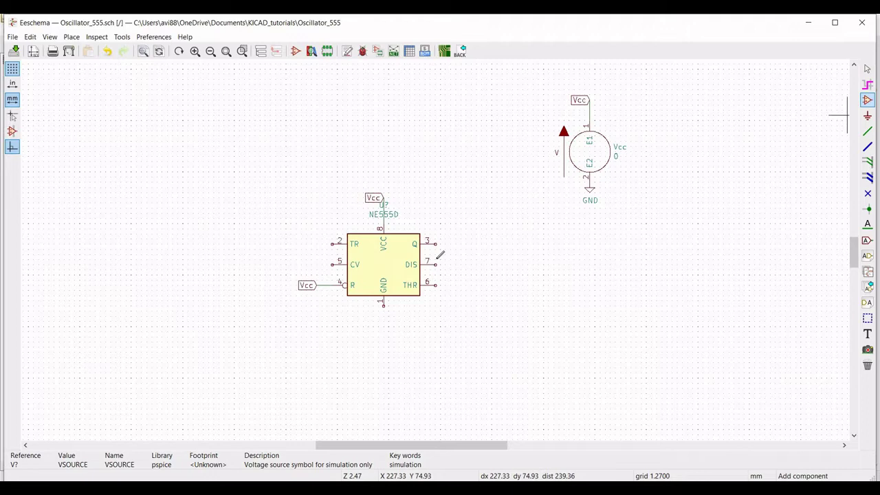
{"action": "left_click", "coordinate": [270, 290]}
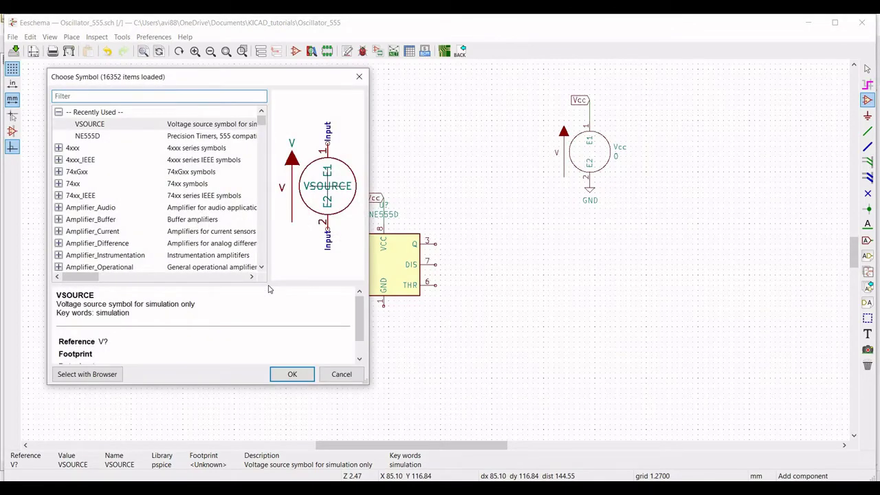
{"action": "type", "text": "c"}
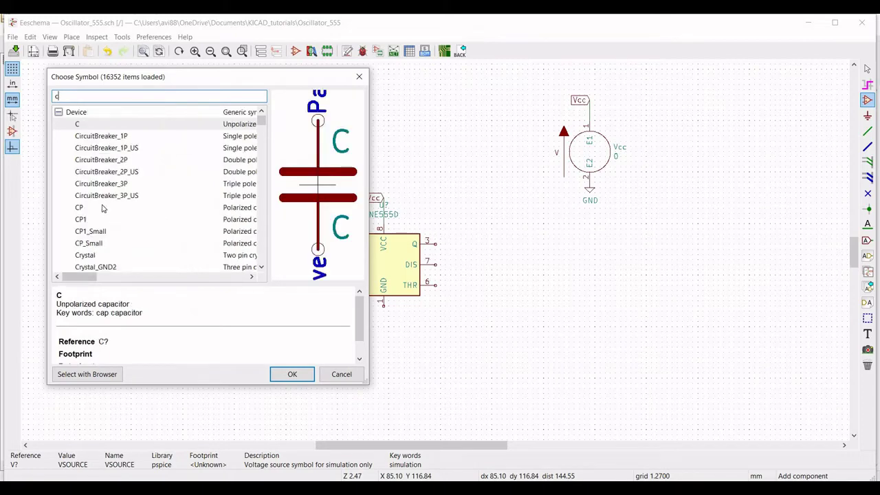
{"action": "left_click", "coordinate": [94, 220]}
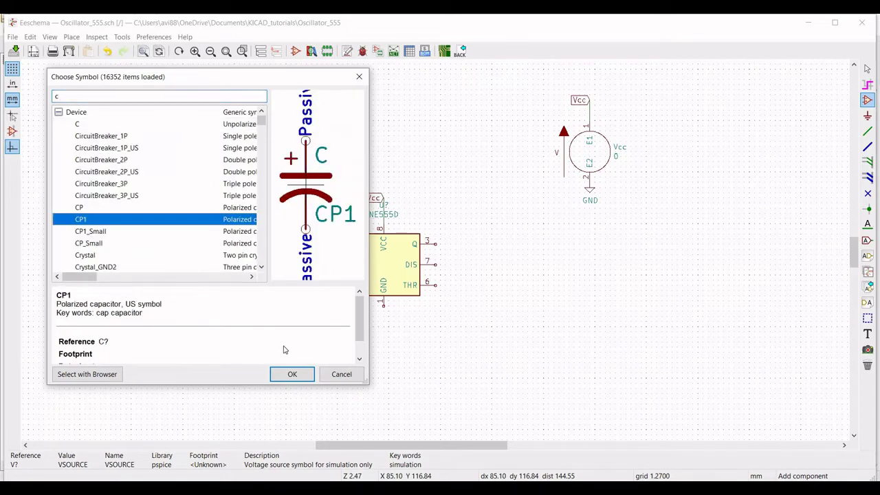
{"action": "key", "text": "Return"}
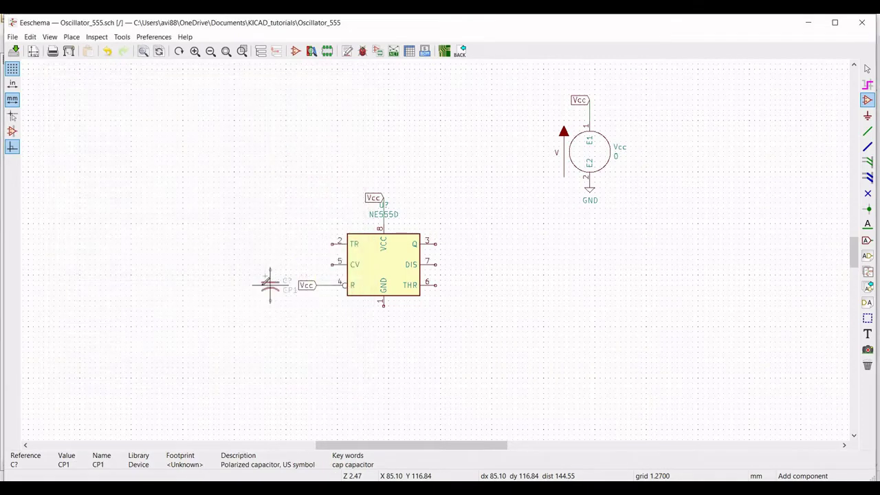
{"action": "left_click", "coordinate": [260, 283]}
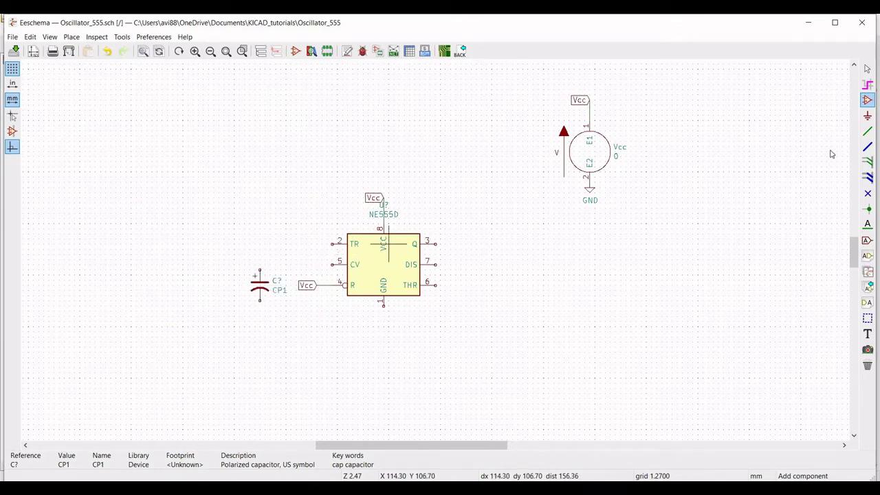
Wire the capacitor's positive terminal to the NE555D's CV pin 5.
{"action": "left_click", "coordinate": [868, 130]}
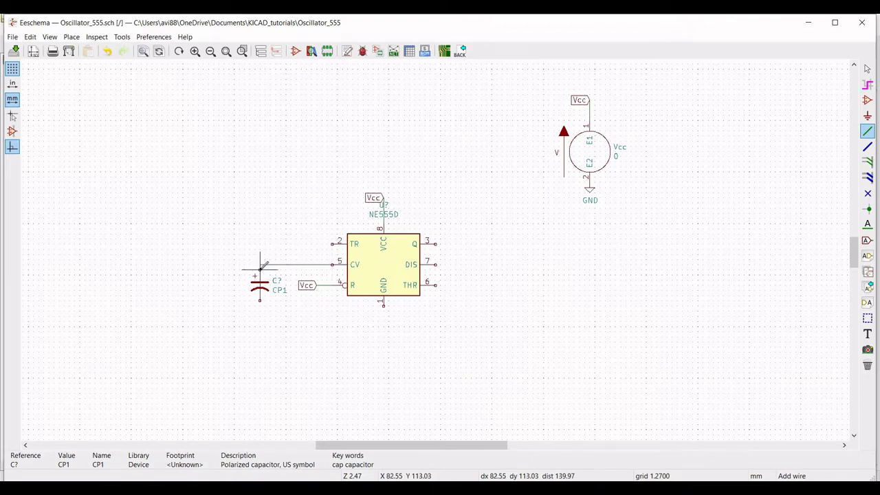
{"action": "left_click", "coordinate": [260, 264]}
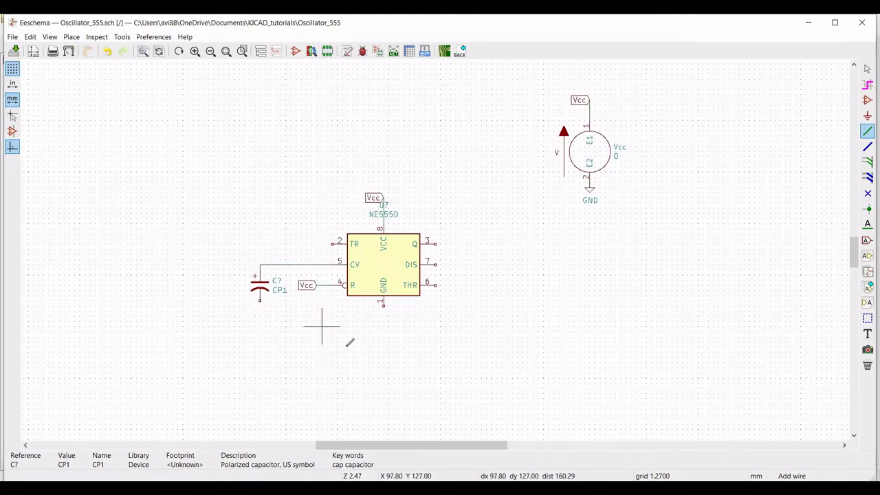
{"action": "key", "text": "Escape"}
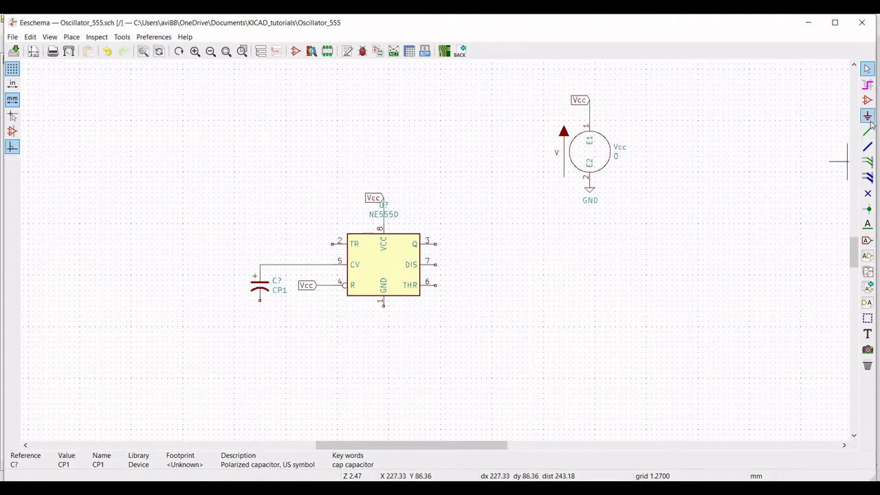
Place a GND power symbol below the NE555D, between the capacitor and the timer's GND pin.
{"action": "key", "text": "p"}
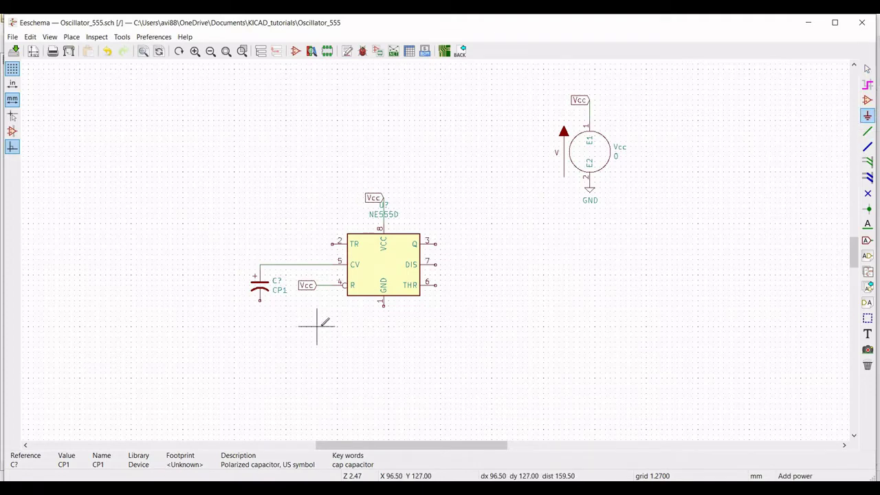
{"action": "left_click", "coordinate": [324, 329]}
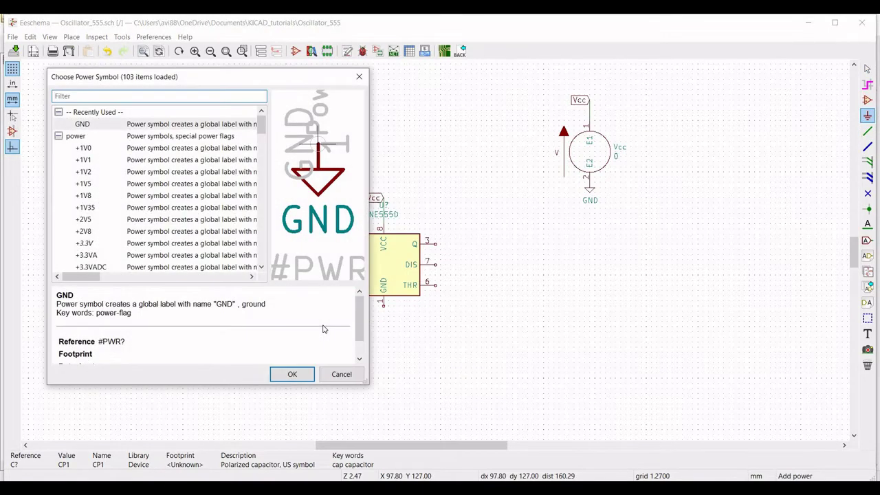
{"action": "left_click", "coordinate": [177, 128]}
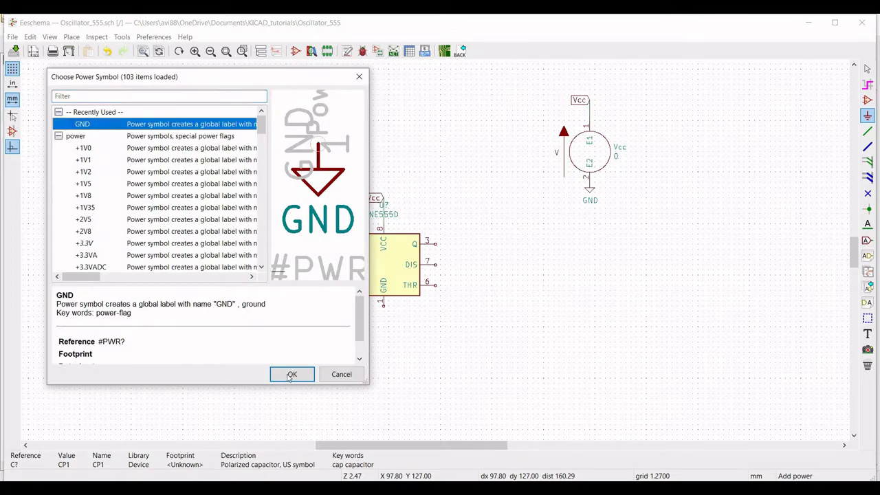
{"action": "left_click", "coordinate": [291, 375]}
{"action": "left_click", "coordinate": [322, 329]}
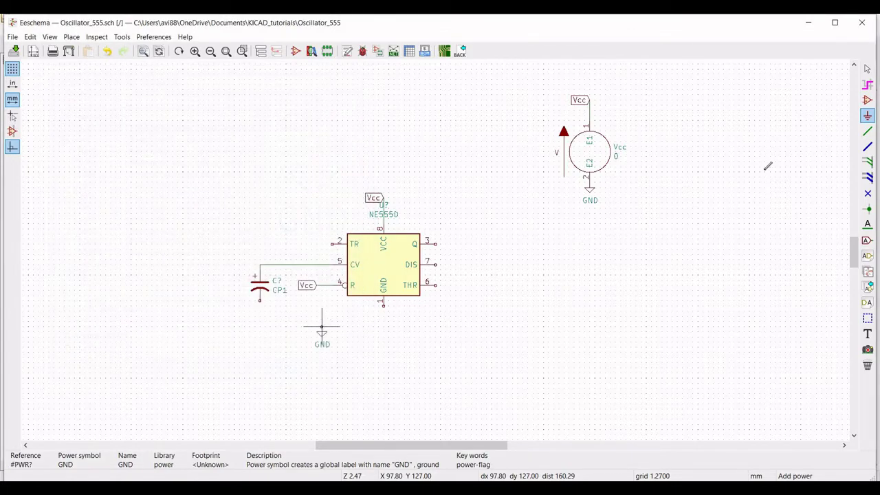
Wire the capacitor's negative terminal and the NE555D's GND pin 1 to the GND symbol between them.
{"action": "left_click", "coordinate": [868, 131]}
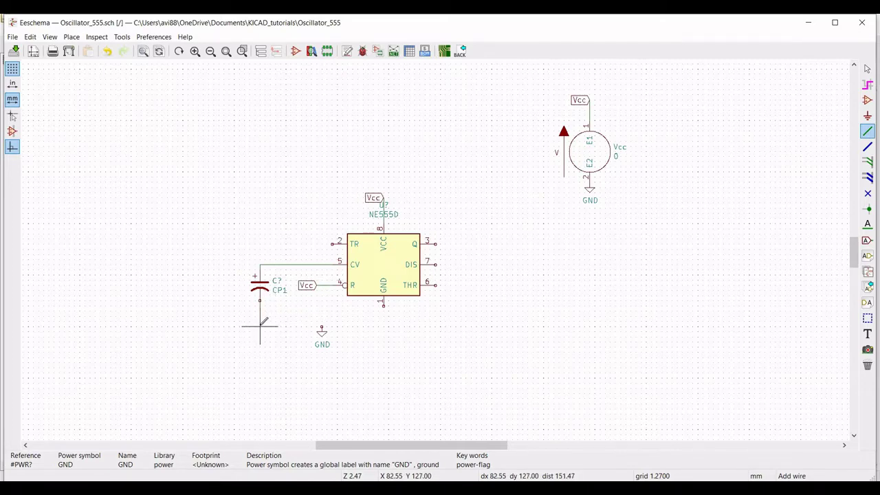
{"action": "left_click", "coordinate": [322, 326]}
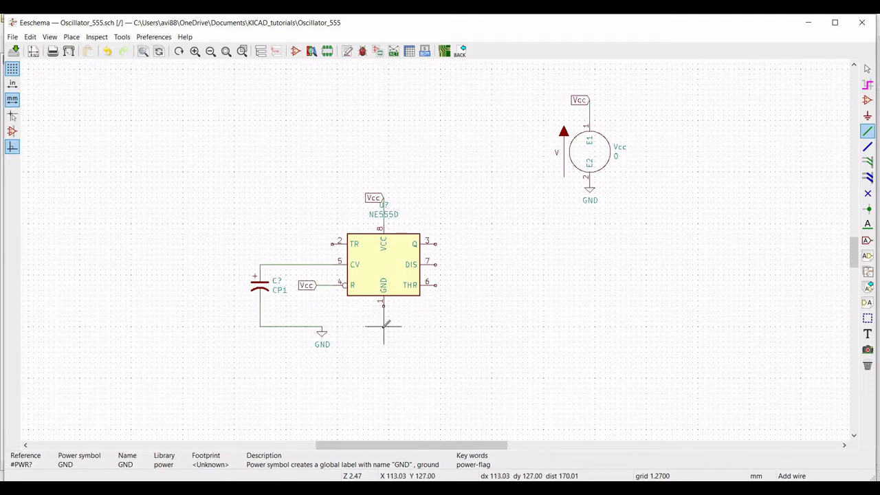
{"action": "left_click", "coordinate": [383, 326]}
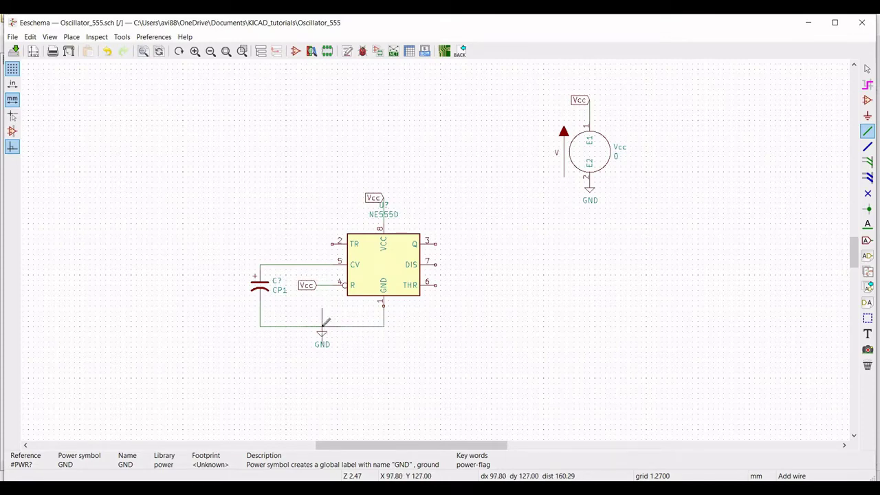
{"action": "key", "text": "Escape"}
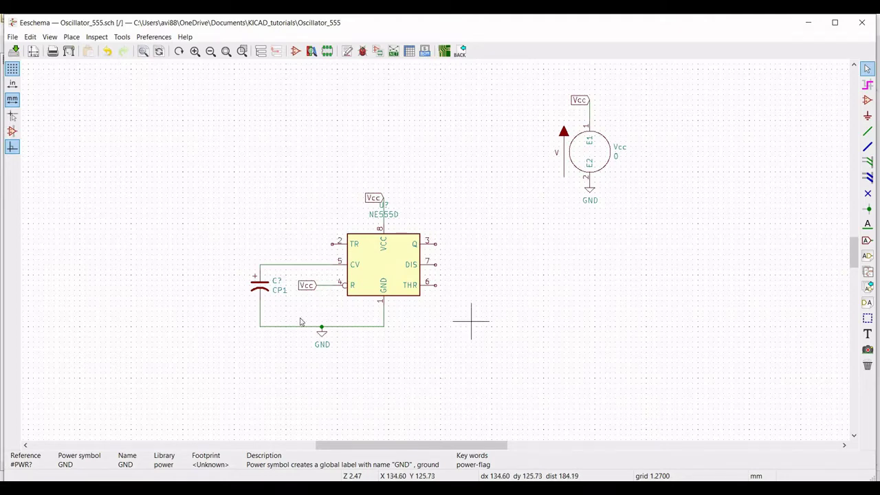
Set the capacitor's reference to C2 and its value to 100n in the symbol properties.
{"action": "right_click", "coordinate": [263, 288]}
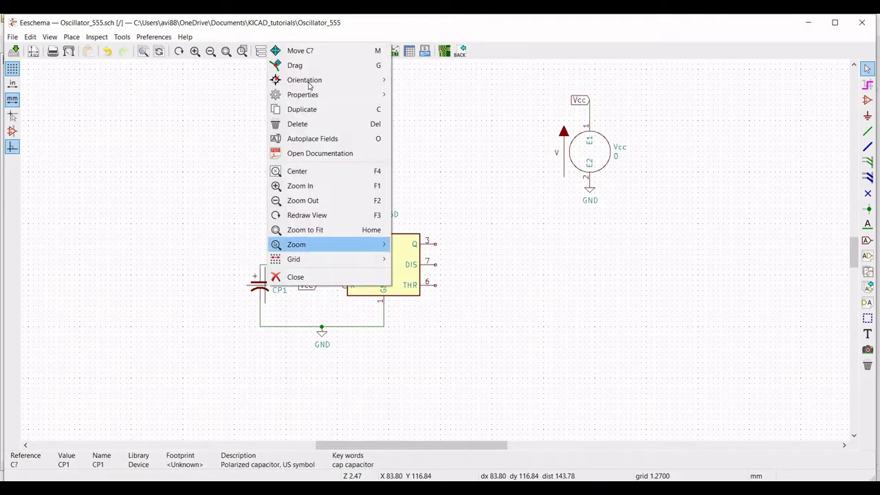
{"action": "mouse_move", "coordinate": [351, 102]}
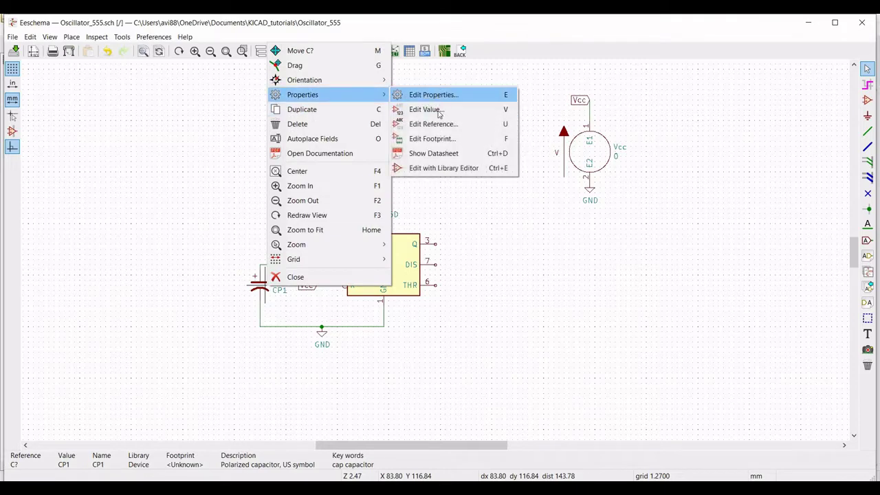
{"action": "left_click", "coordinate": [433, 97]}
{"action": "type", "text": "C2"}
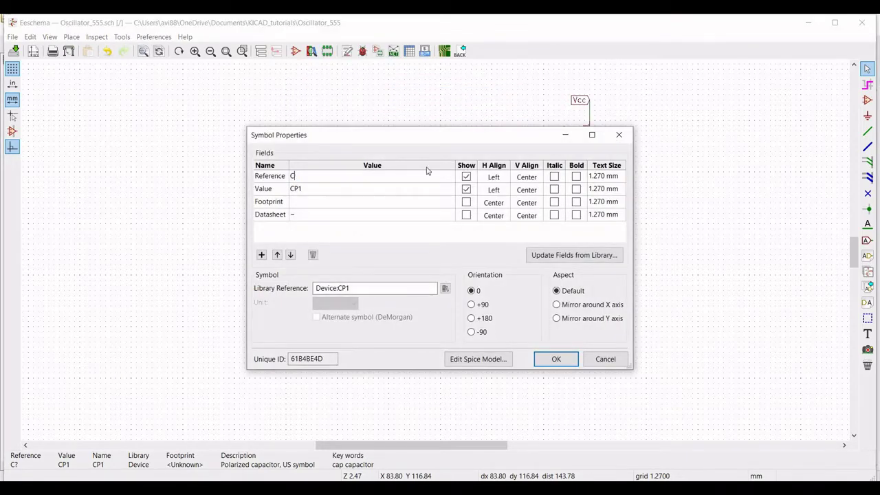
{"action": "left_click", "coordinate": [341, 188]}
{"action": "type", "text": "100n"}
{"action": "left_click", "coordinate": [556, 359]}
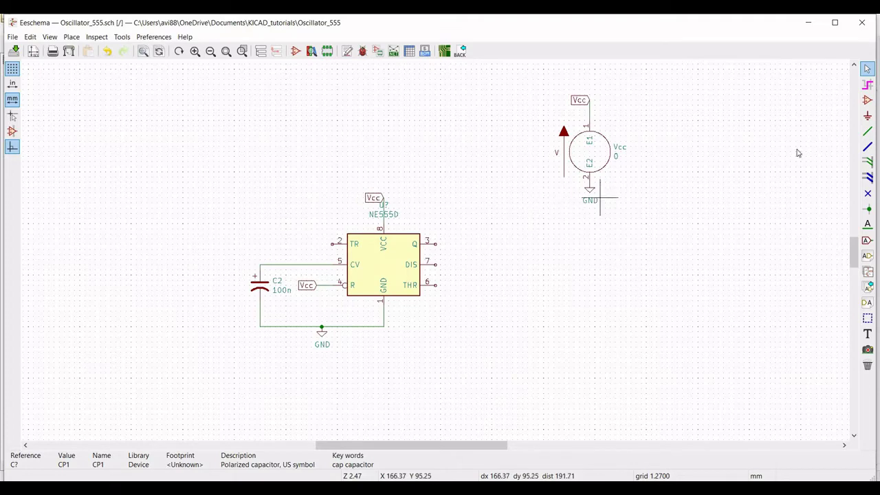
Wire the NE555D's TR pin 2 around C2 and below the GND symbol to THR pin 6.
{"action": "left_click", "coordinate": [868, 130]}
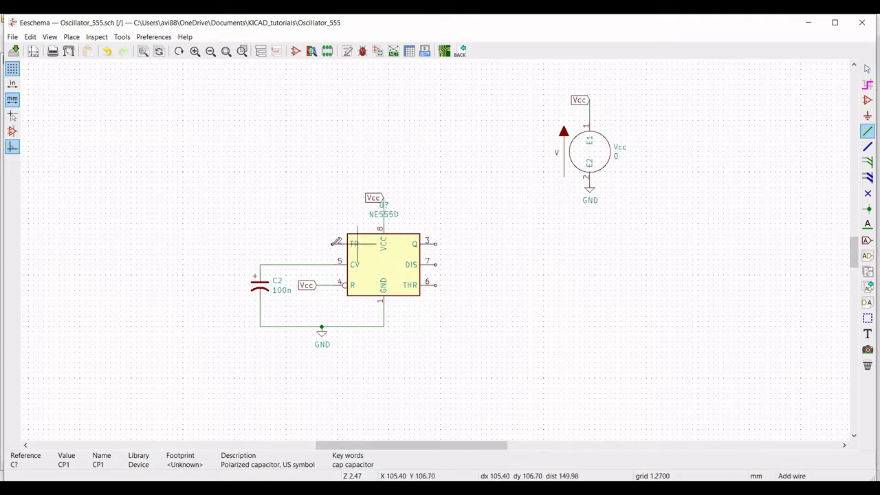
{"action": "left_click", "coordinate": [333, 243]}
{"action": "left_click", "coordinate": [229, 368]}
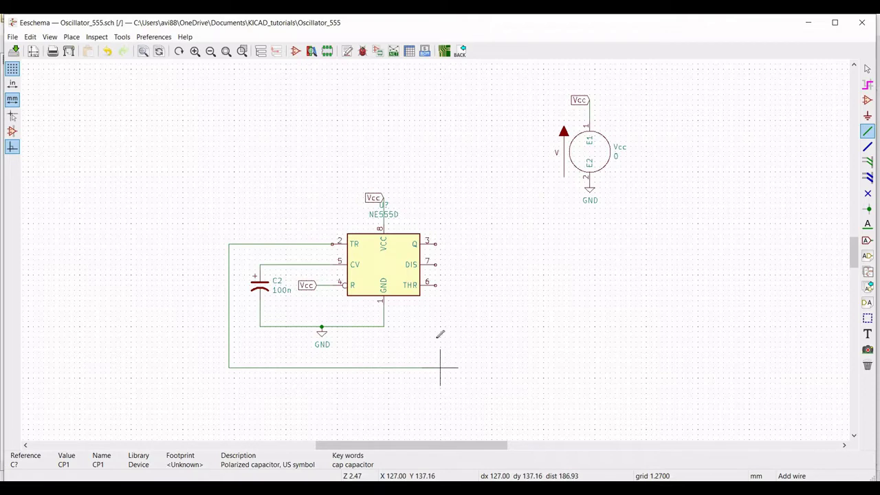
{"action": "left_click", "coordinate": [440, 285]}
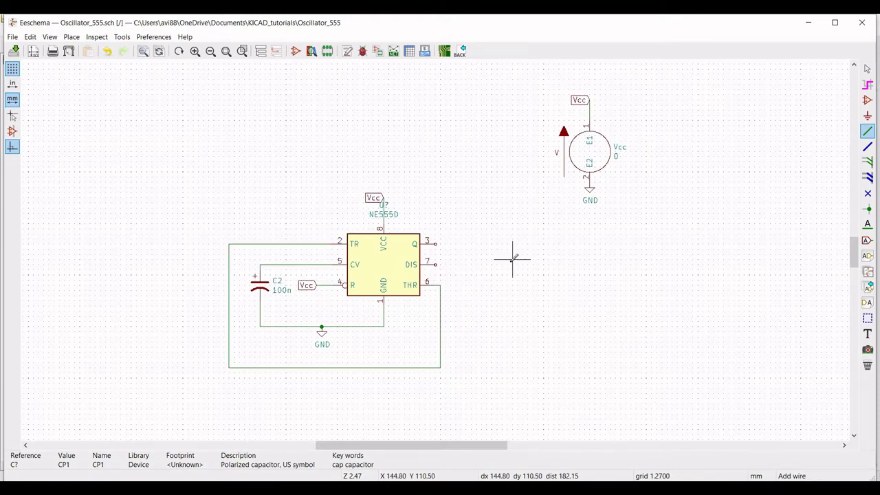
{"action": "key", "text": "Escape"}
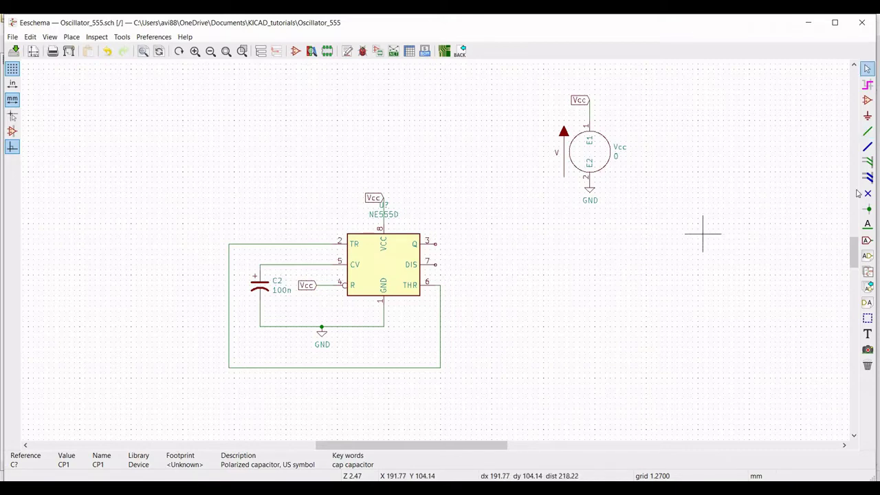
Place a pspice resistor symbol R outside the TR–THR wire loop, on the side opposite the voltage source.
{"action": "left_click", "coordinate": [868, 100]}
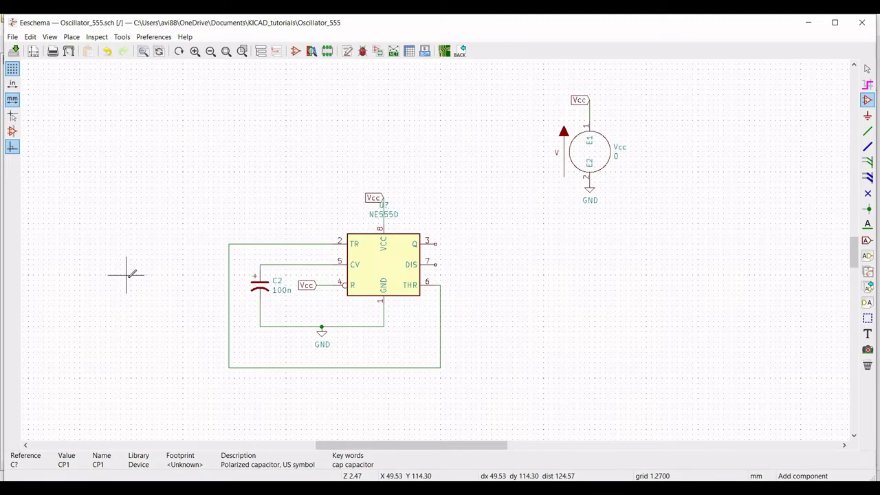
{"action": "left_click", "coordinate": [126, 279]}
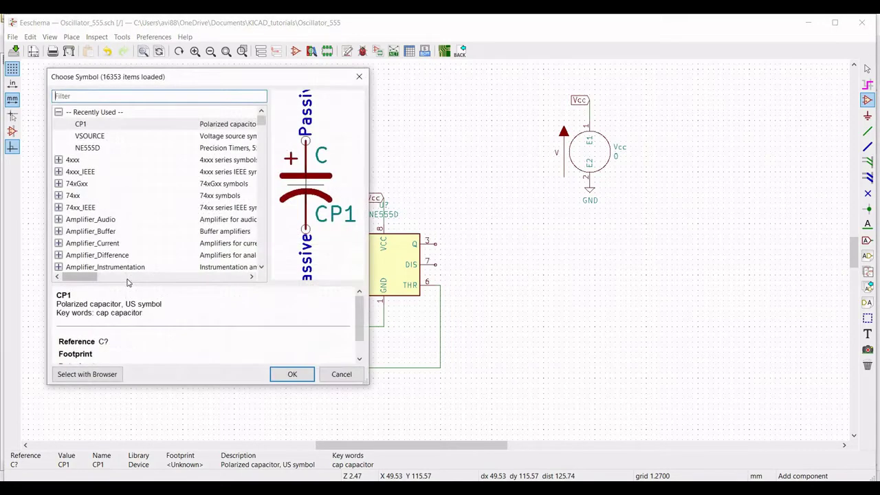
{"action": "type", "text": "ps"}
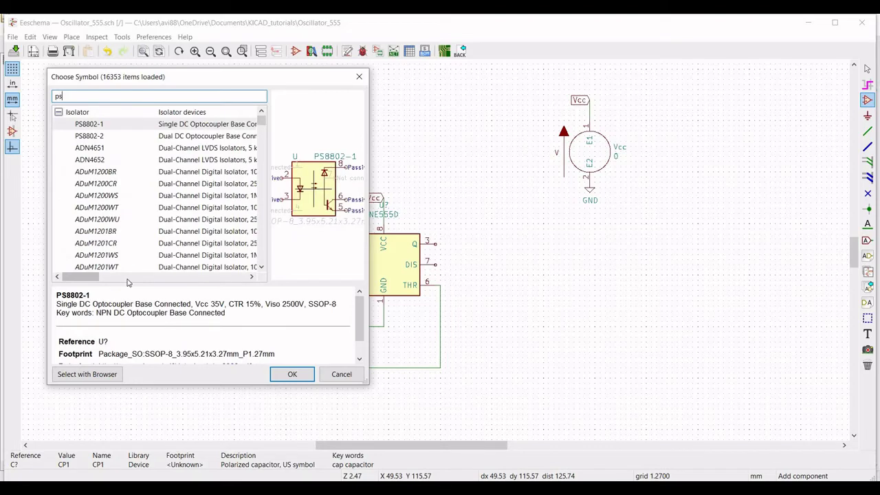
{"action": "type", "text": "p"}
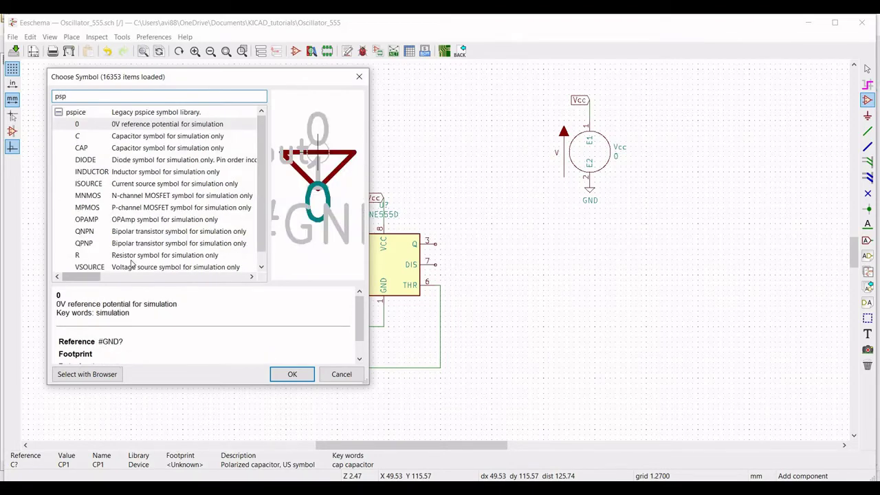
{"action": "left_click", "coordinate": [134, 257]}
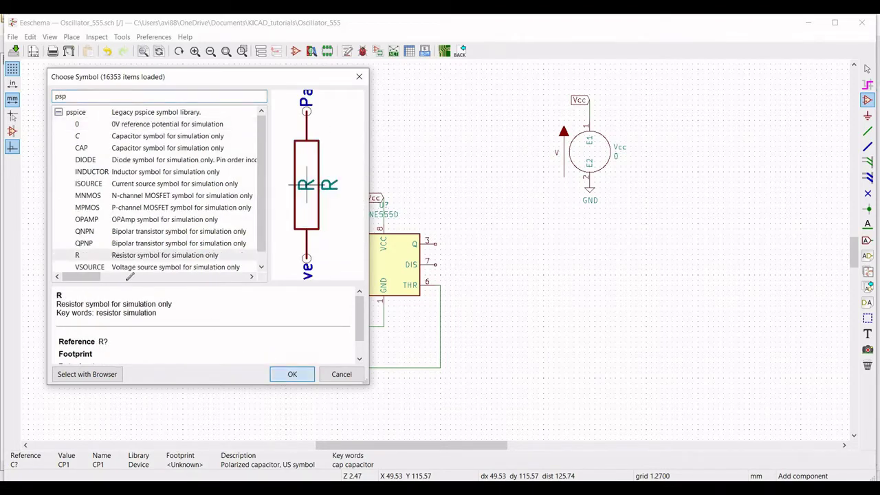
{"action": "left_click", "coordinate": [293, 374]}
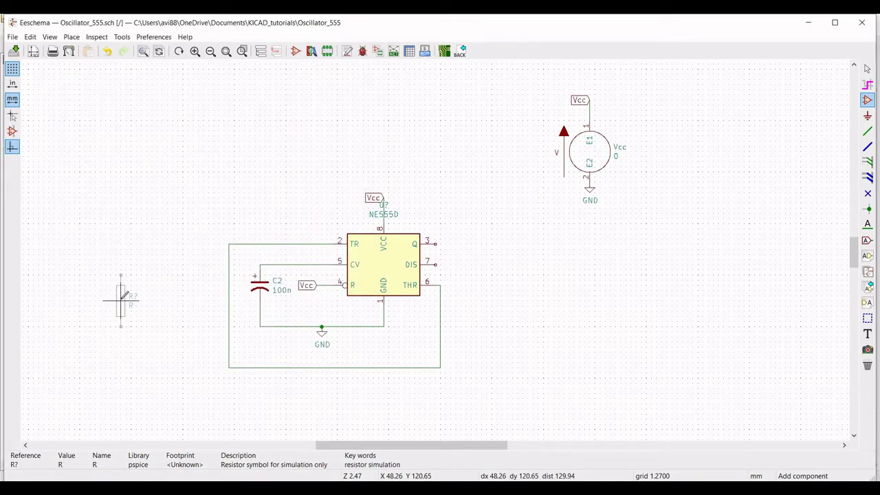
{"action": "left_click", "coordinate": [121, 301]}
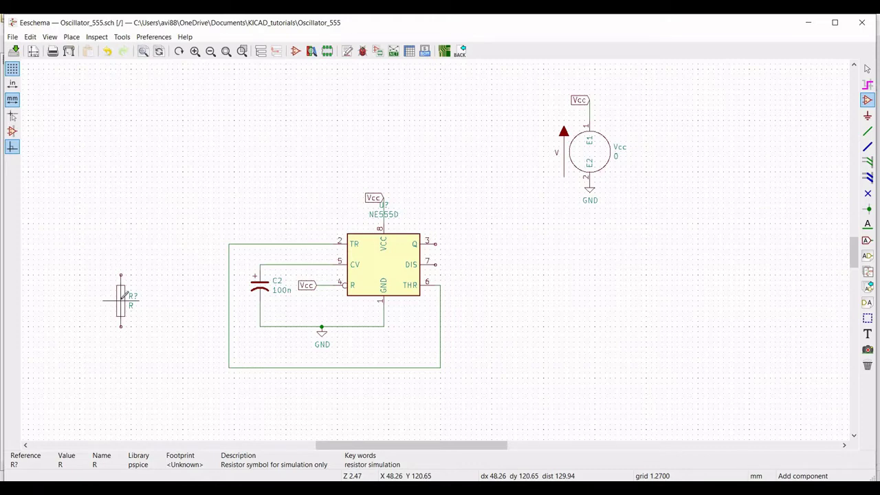
Place a polarized capacitor CP1 directly below the new resistor, in line with its lower pin.
{"action": "left_click", "coordinate": [121, 363]}
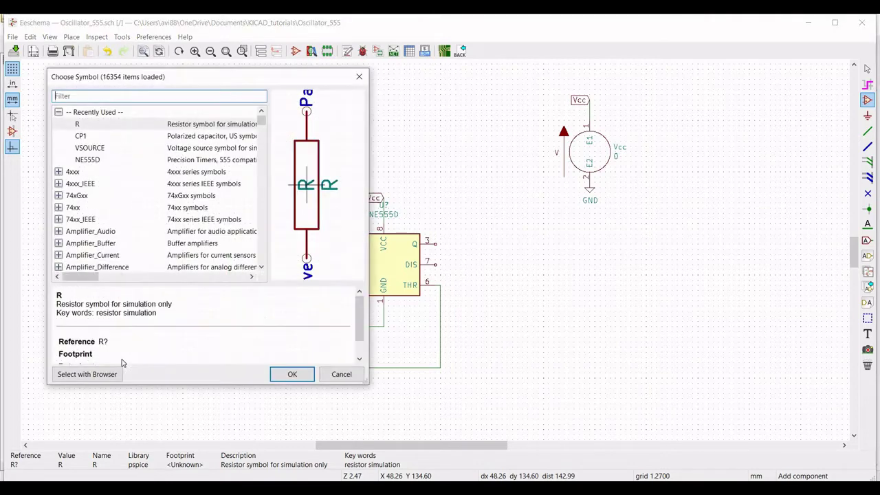
{"action": "key", "text": "Down"}
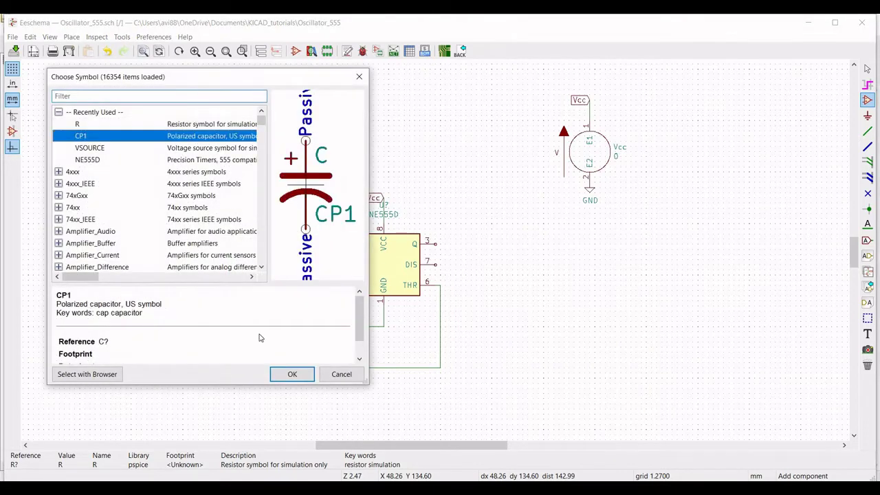
{"action": "left_click", "coordinate": [282, 374]}
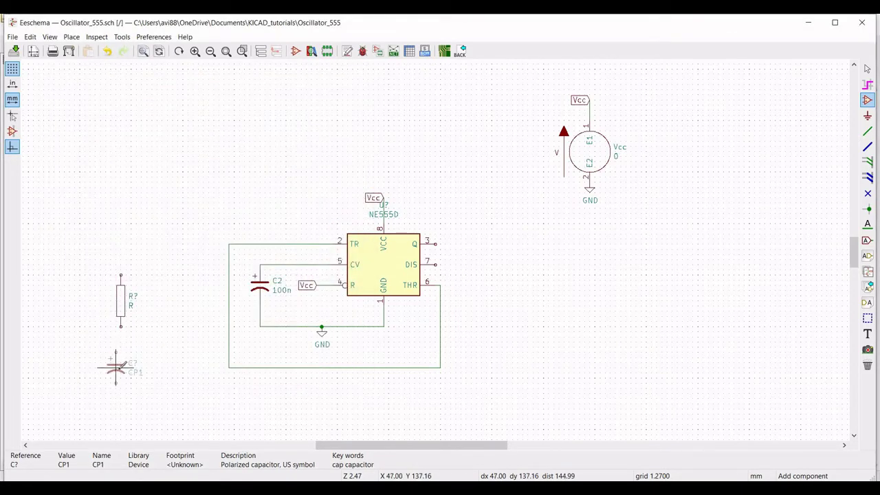
{"action": "left_click", "coordinate": [121, 366]}
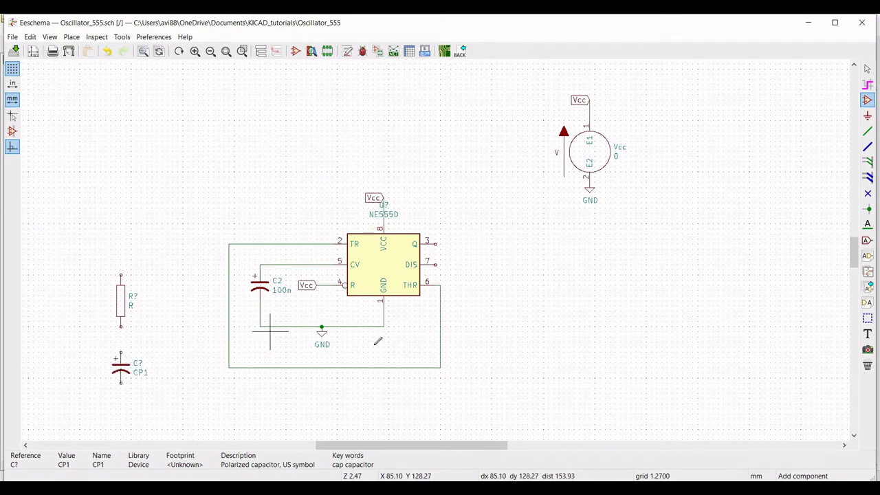
{"action": "key", "text": "Escape"}
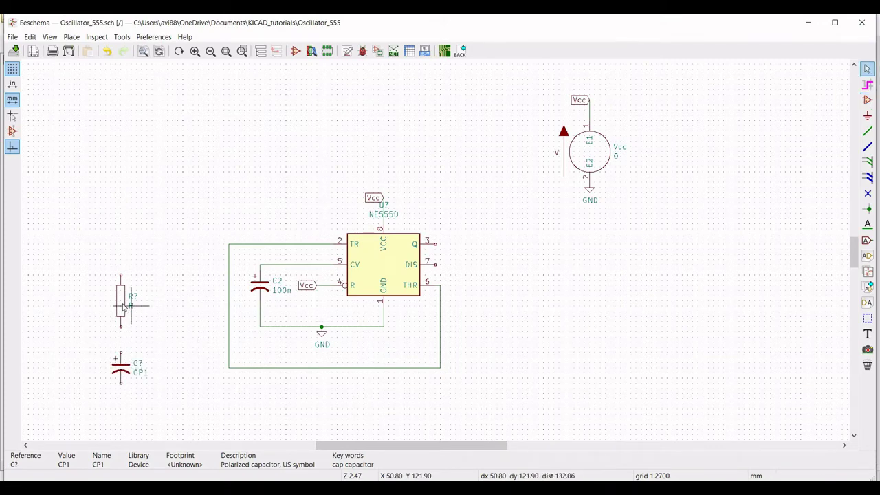
Set the resistor's reference to R1 and its value to 3.3k in the symbol properties.
{"action": "right_click", "coordinate": [120, 302]}
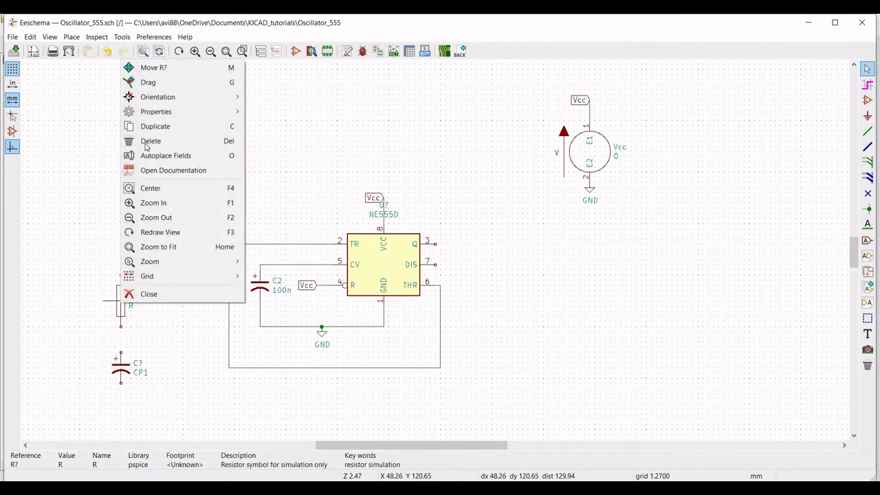
{"action": "left_click", "coordinate": [253, 114]}
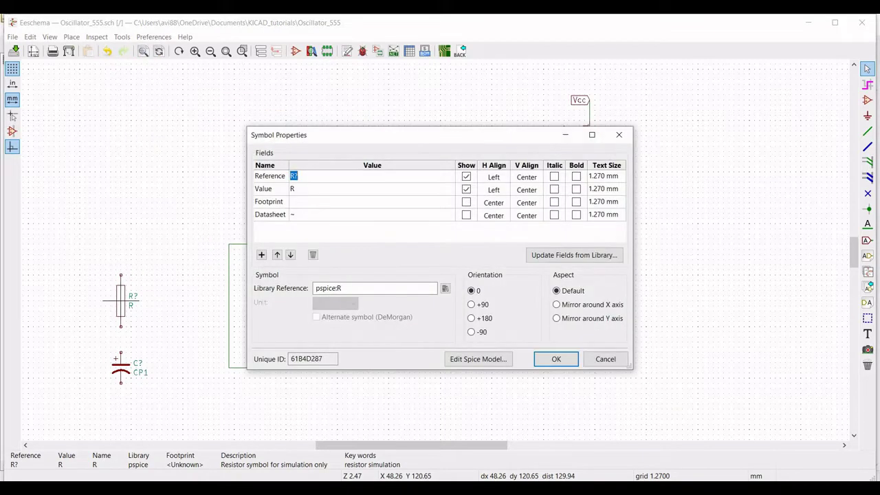
{"action": "type", "text": "R1"}
{"action": "type", "text": "3.3k"}
{"action": "left_click", "coordinate": [556, 359]}
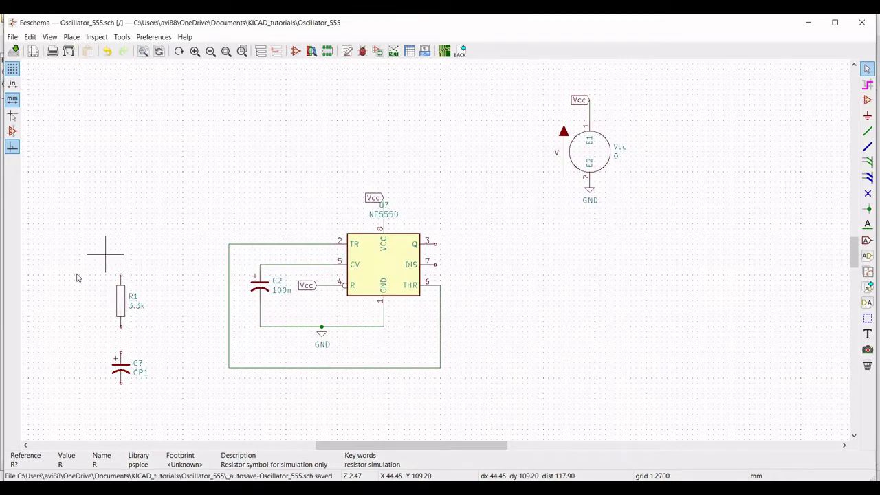
Wire R1's upper pin over the timer to Q pin 3, and R1's lower pin to the capacitor's positive terminal.
{"action": "left_click", "coordinate": [869, 132]}
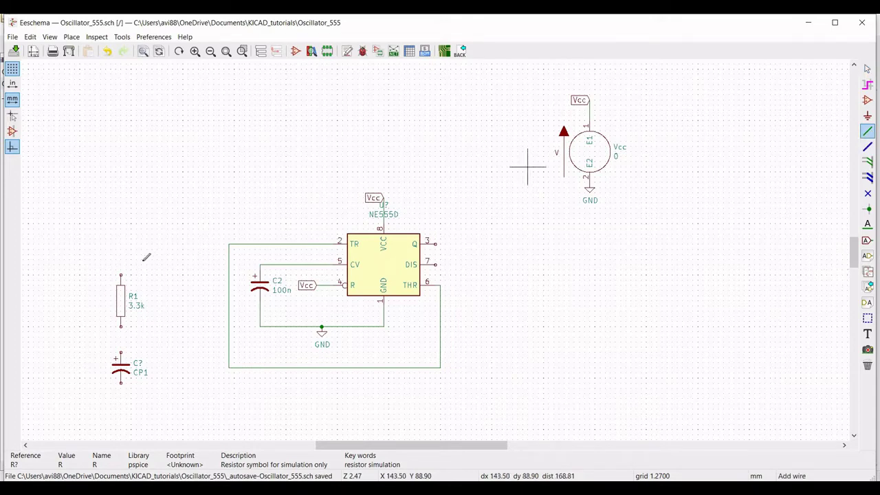
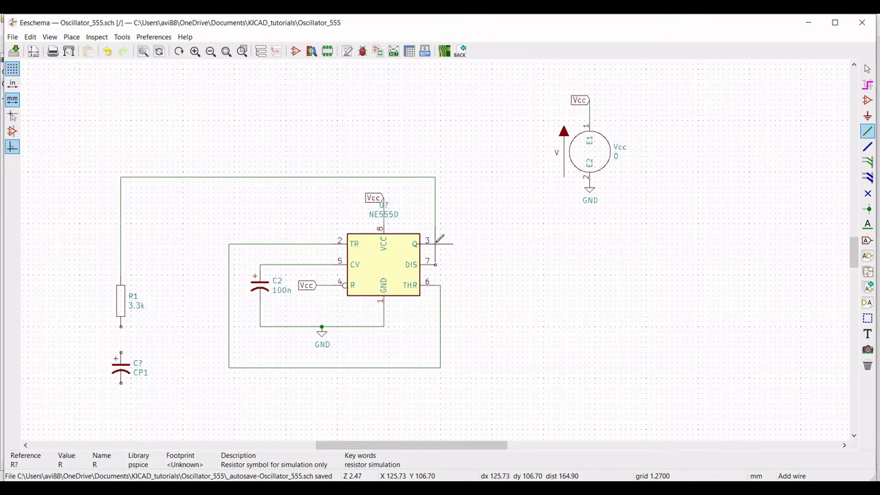
{"action": "left_click", "coordinate": [436, 241]}
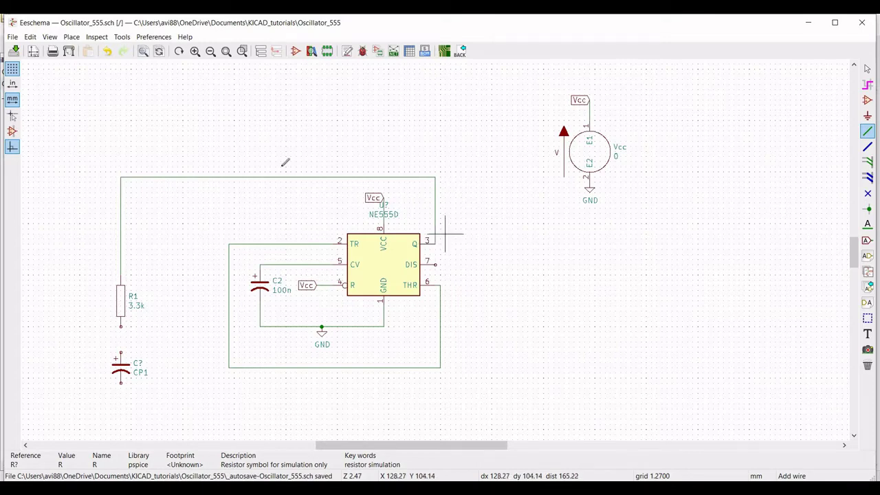
{"action": "left_click", "coordinate": [121, 327]}
{"action": "key", "text": "Escape"}
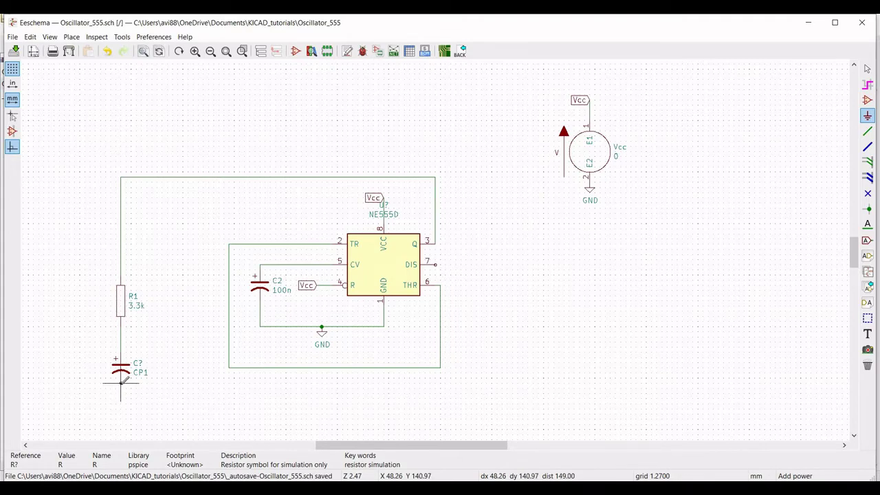
Place a GND symbol on the new capacitor's negative terminal and a no-connect flag on the NE555D's DIS pin 7.
{"action": "left_click", "coordinate": [121, 387]}
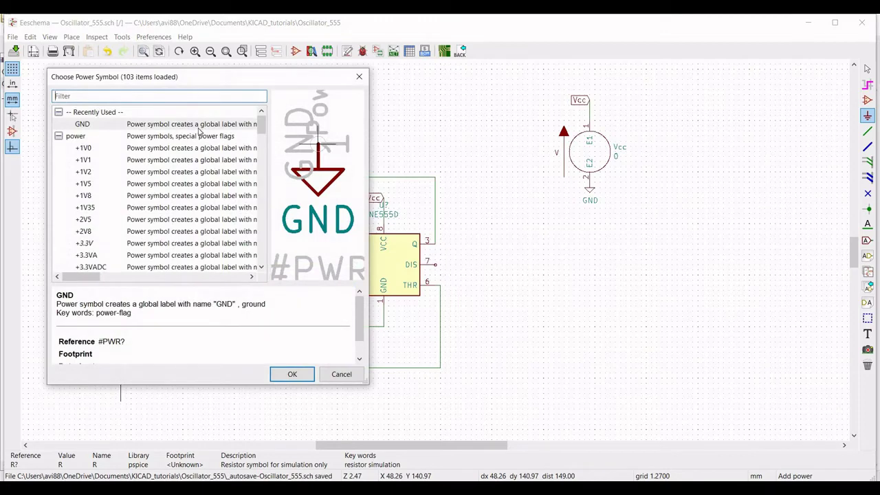
{"action": "left_click", "coordinate": [293, 374]}
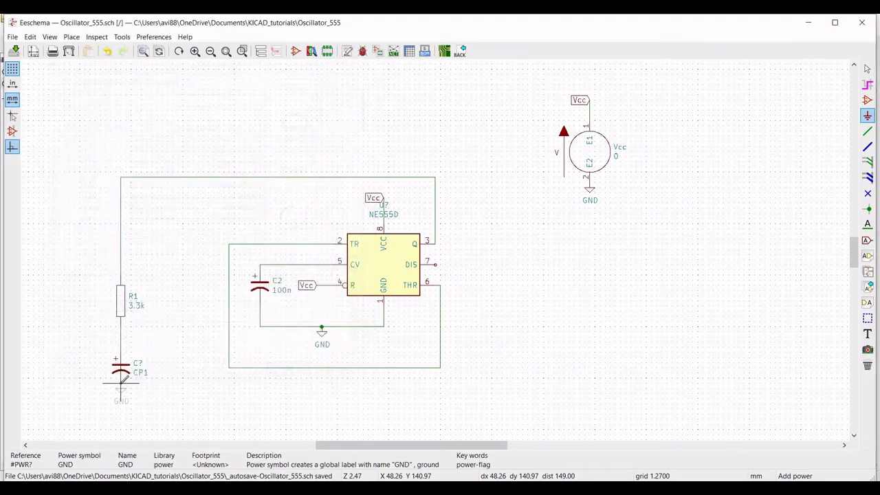
{"action": "left_click", "coordinate": [156, 391]}
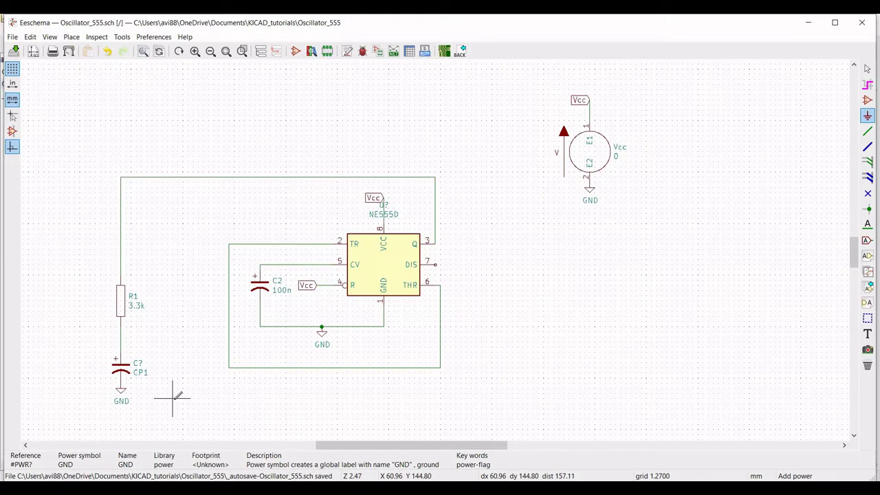
{"action": "key", "text": "Escape"}
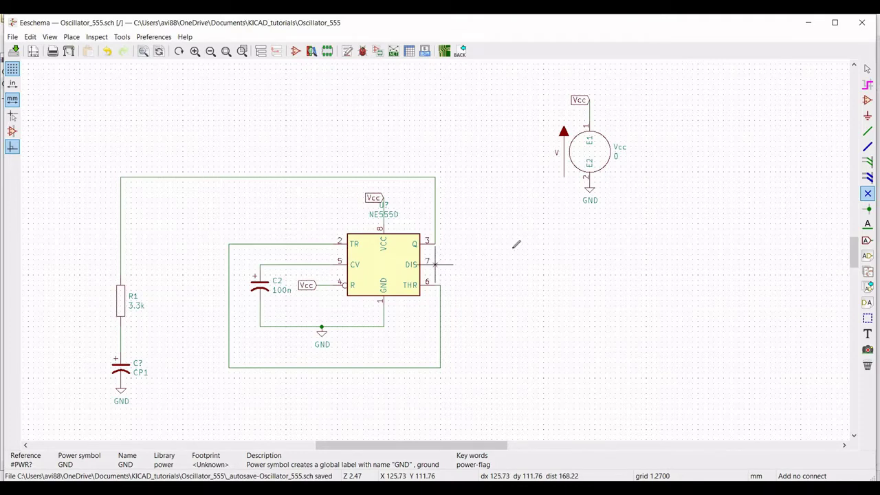
{"action": "key", "text": "Escape"}
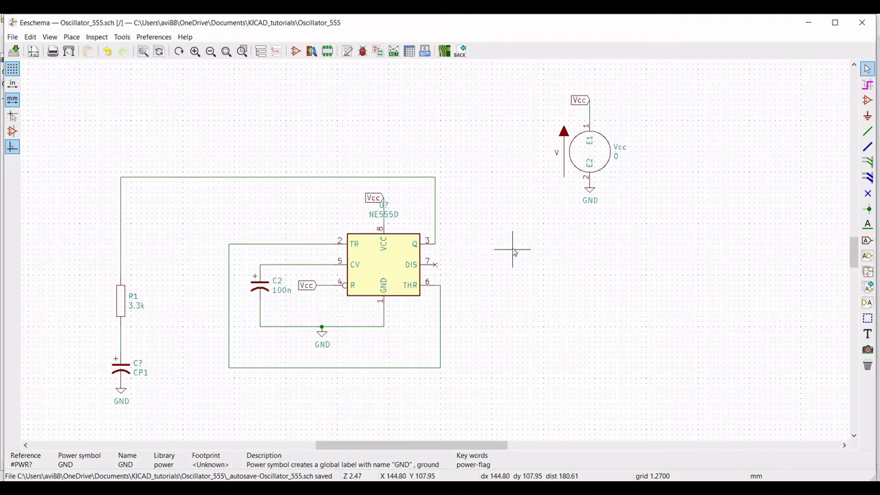
Set the NE555D timer's reference to U1 in its symbol properties.
{"action": "right_click", "coordinate": [389, 242]}
{"action": "mouse_move", "coordinate": [440, 298]}
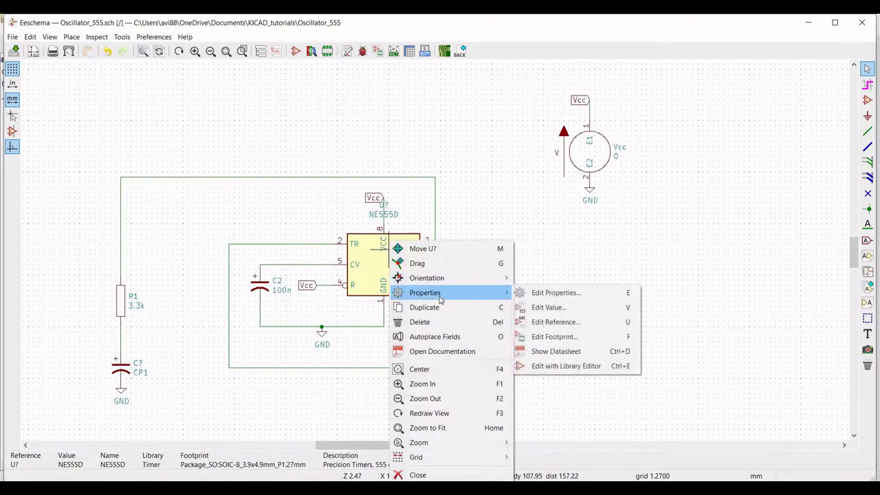
{"action": "left_click", "coordinate": [556, 292]}
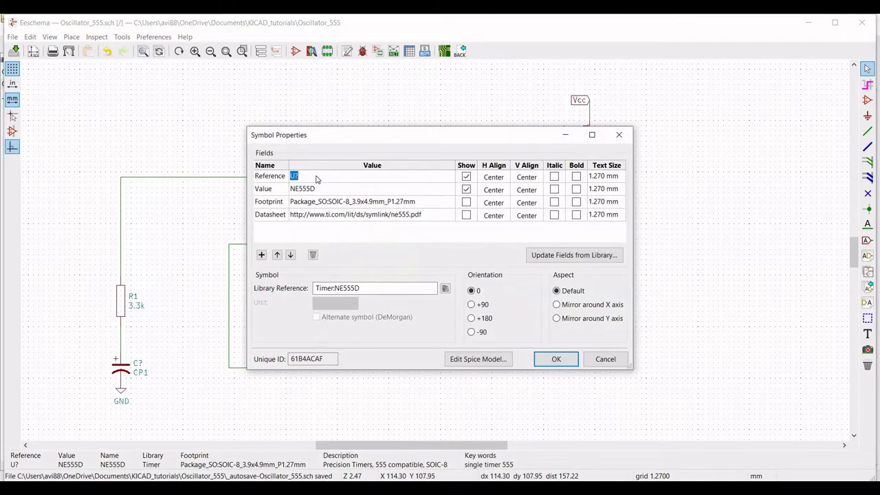
{"action": "type", "text": "U"}
Load the NE555 library file from the KICAD_tutorials Models folder into the timer's Spice model, using model NE555.
{"action": "left_click", "coordinate": [478, 359]}
{"action": "left_click", "coordinate": [331, 95]}
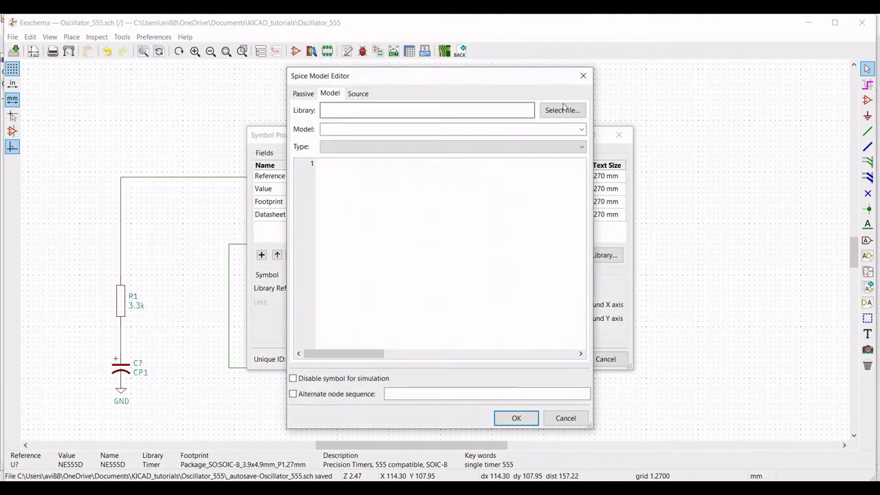
{"action": "left_click", "coordinate": [559, 111]}
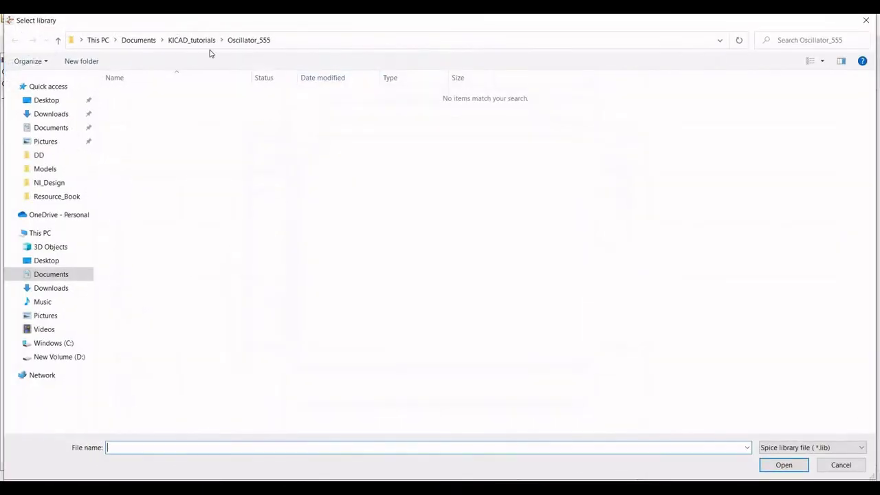
{"action": "left_click", "coordinate": [201, 42]}
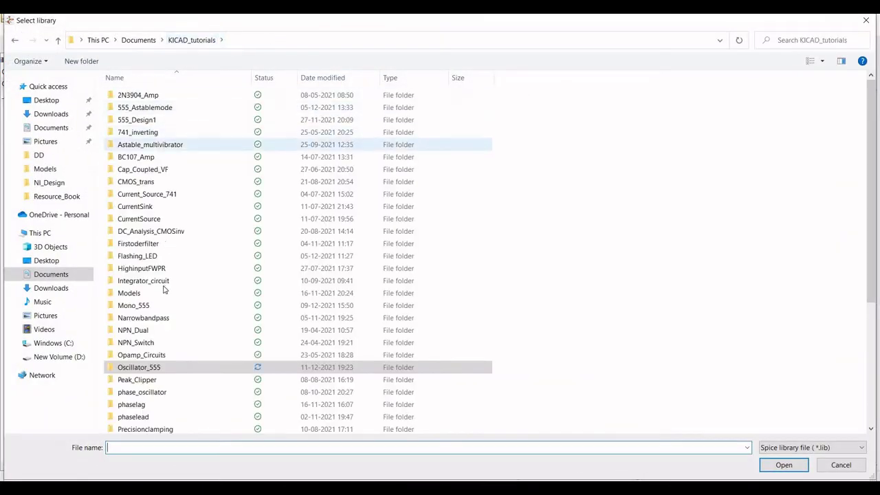
{"action": "double_click", "coordinate": [129, 292]}
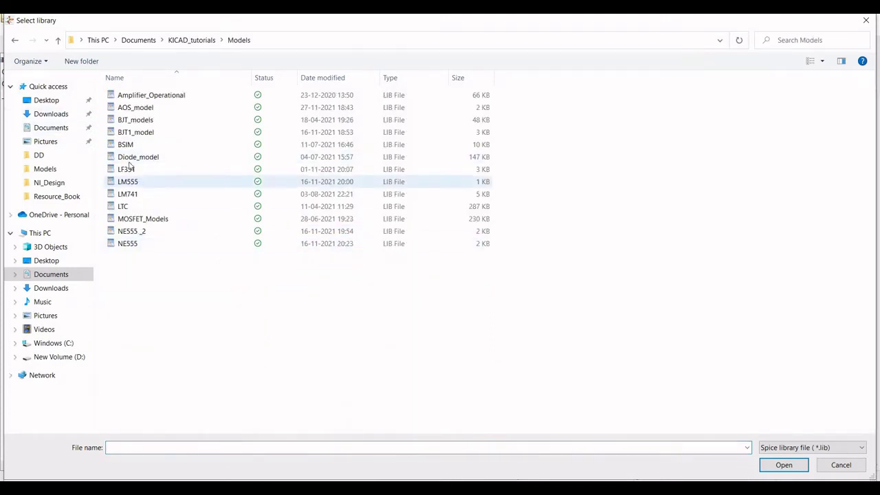
{"action": "left_click", "coordinate": [131, 244]}
{"action": "left_click", "coordinate": [784, 465]}
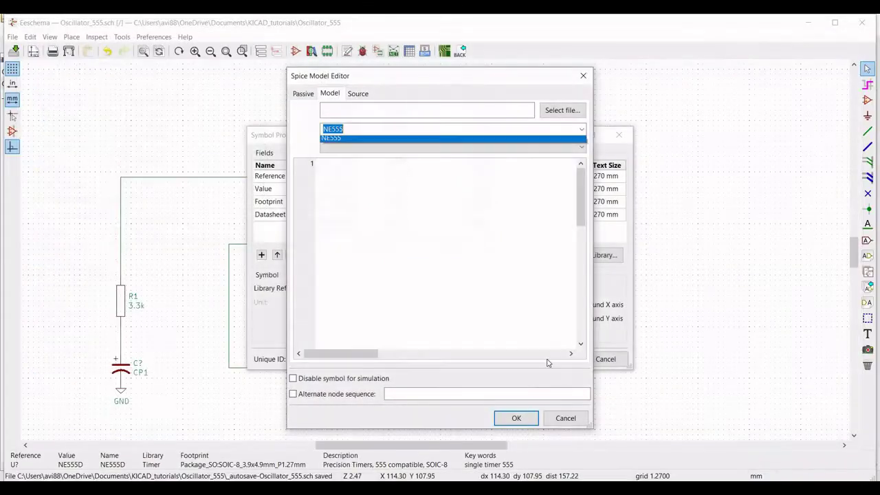
{"action": "left_click", "coordinate": [513, 418]}
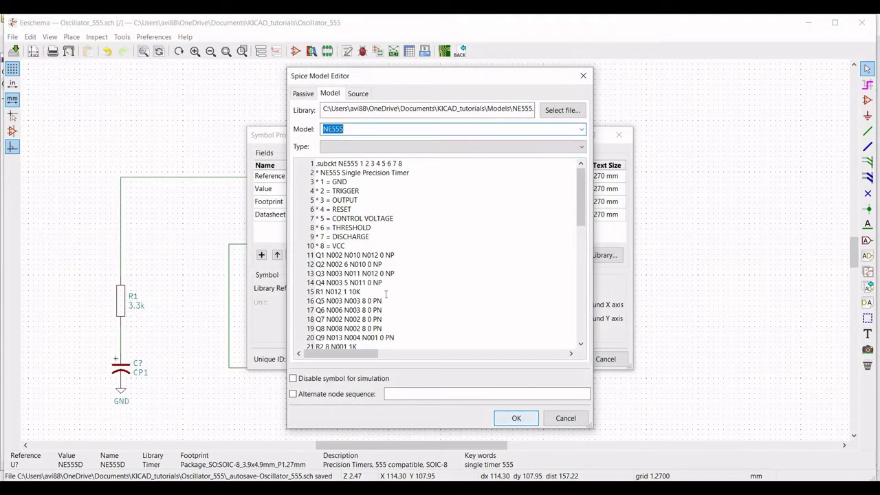
Set the timer's Spice model type to Subcircuit and apply the model and symbol properties.
{"action": "left_click", "coordinate": [365, 147]}
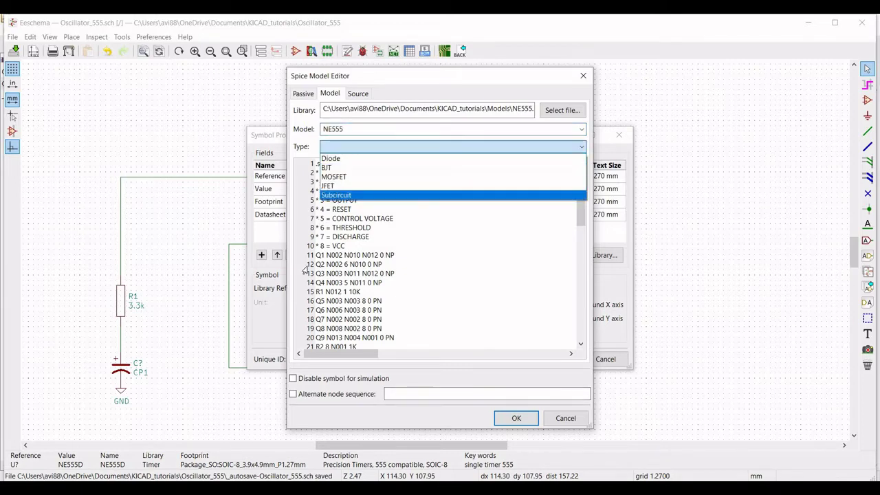
{"action": "left_click", "coordinate": [344, 198]}
{"action": "left_click", "coordinate": [512, 419]}
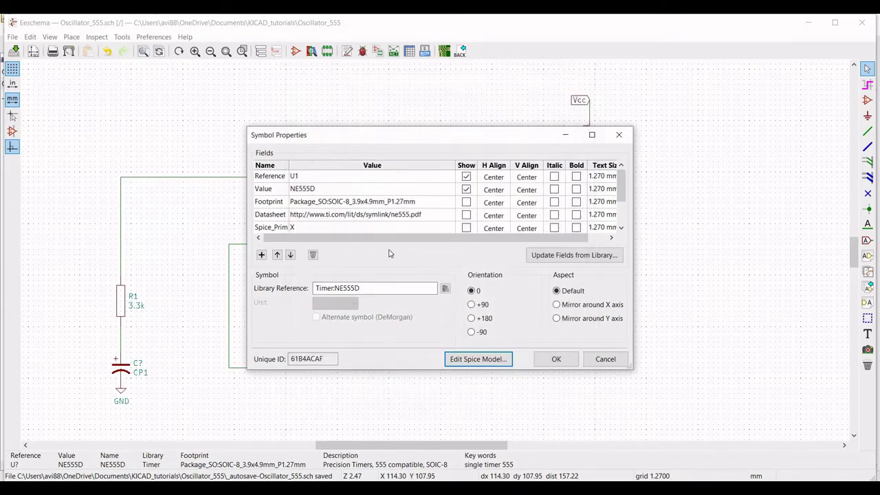
{"action": "left_click", "coordinate": [550, 359]}
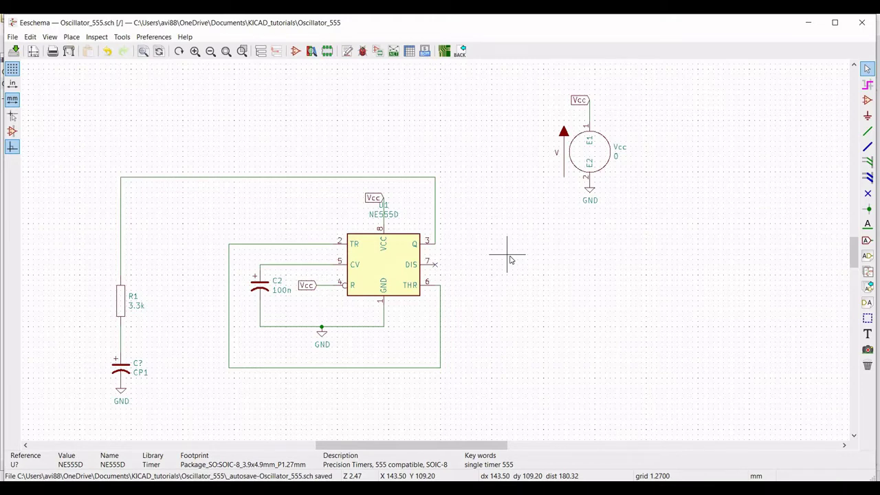
{"action": "left_click", "coordinate": [74, 37]}
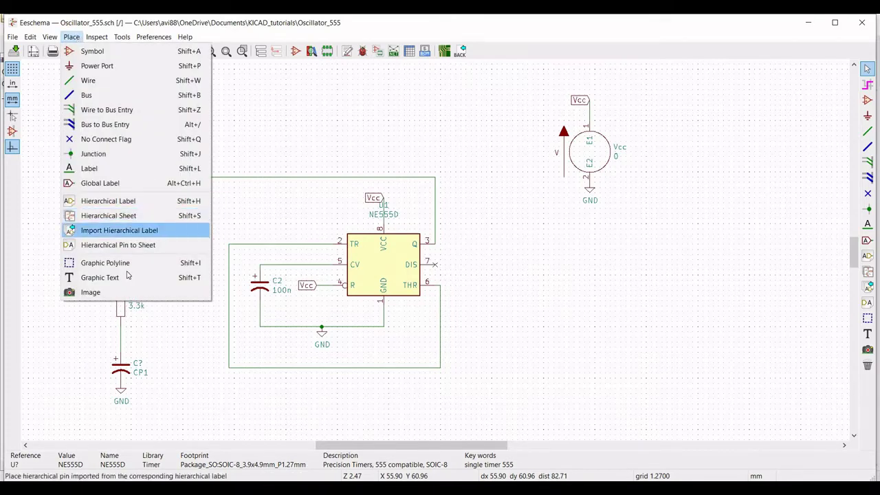
{"action": "left_click", "coordinate": [103, 277]}
{"action": "left_click", "coordinate": [135, 108]}
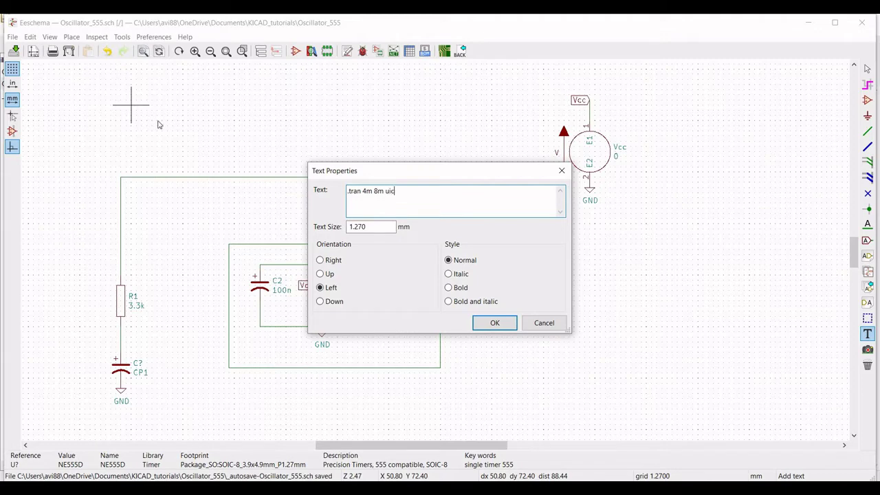
{"action": "left_click", "coordinate": [489, 324]}
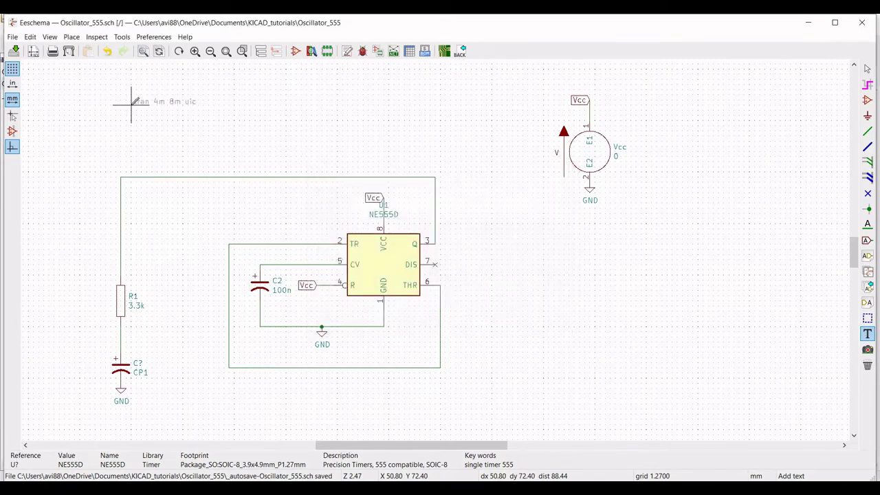
{"action": "key", "text": "Escape"}
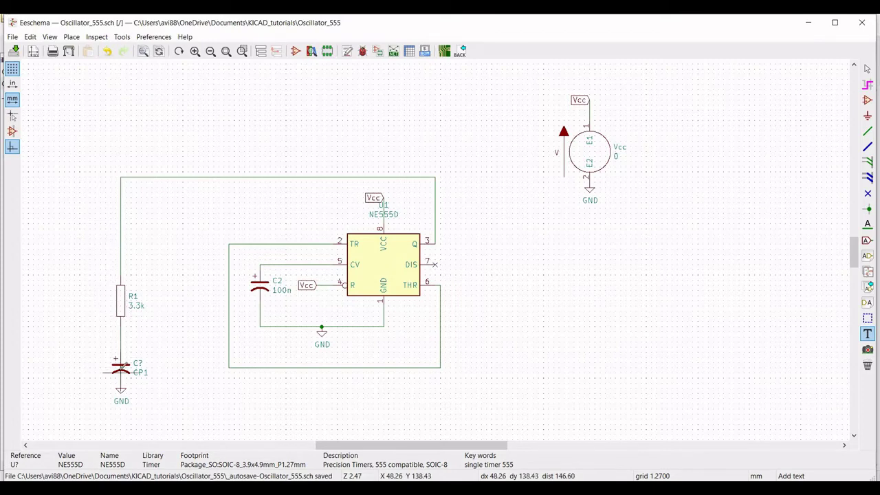
Set the reference to C1 and the value to 220n for the capacitor below R1.
{"action": "right_click", "coordinate": [119, 374]}
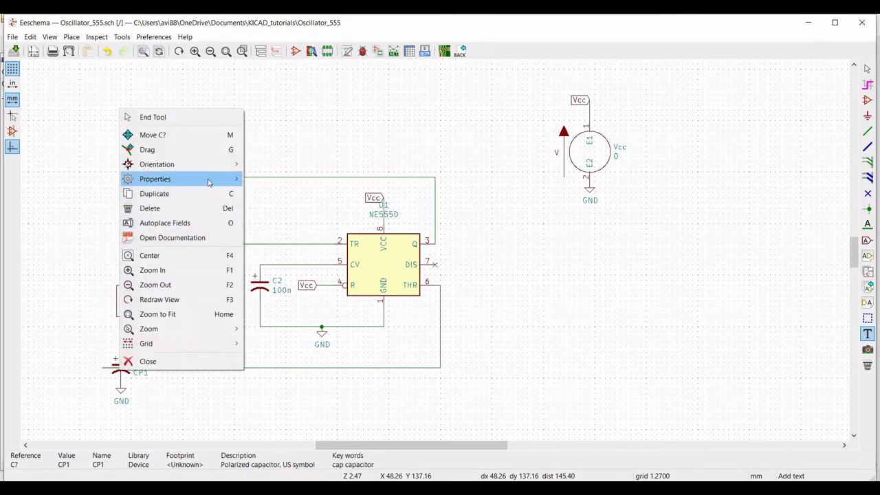
{"action": "mouse_move", "coordinate": [242, 182]}
{"action": "left_click", "coordinate": [278, 178]}
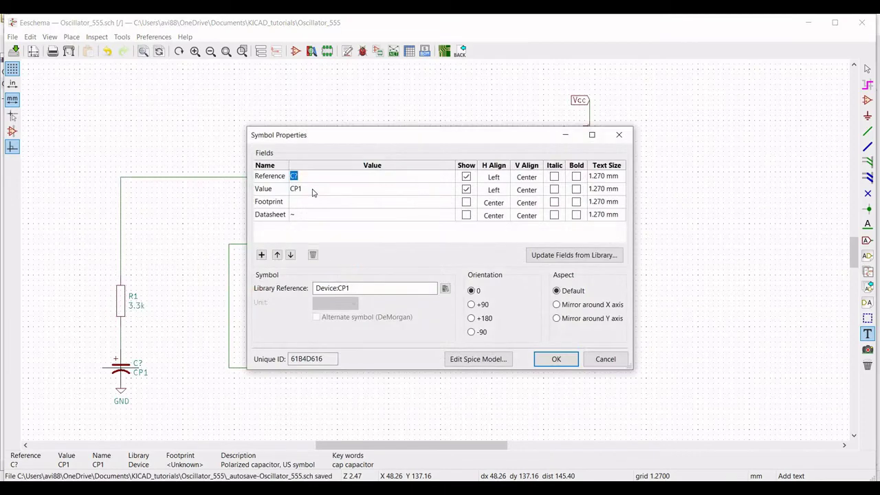
{"action": "type", "text": "C1"}
{"action": "key", "text": "Return"}
{"action": "type", "text": "220n"}
{"action": "left_click", "coordinate": [554, 359]}
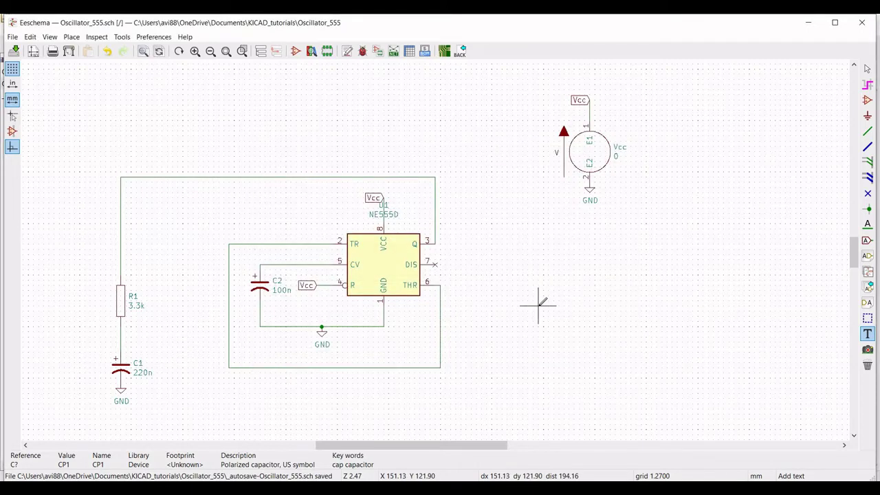
{"action": "key", "text": "Escape"}
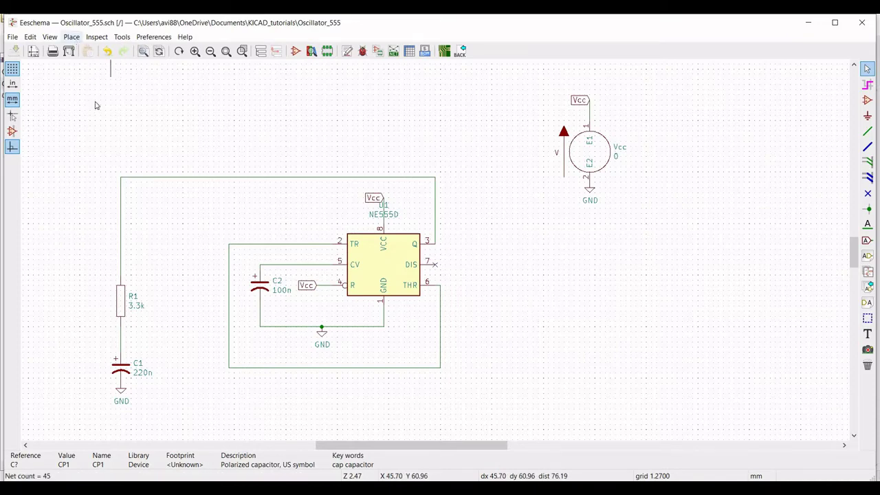
Place the graphic text ".tran 4m 8m" in the empty area above the circuit as the transient simulation directive.
{"action": "left_click", "coordinate": [72, 36]}
{"action": "left_click", "coordinate": [99, 278]}
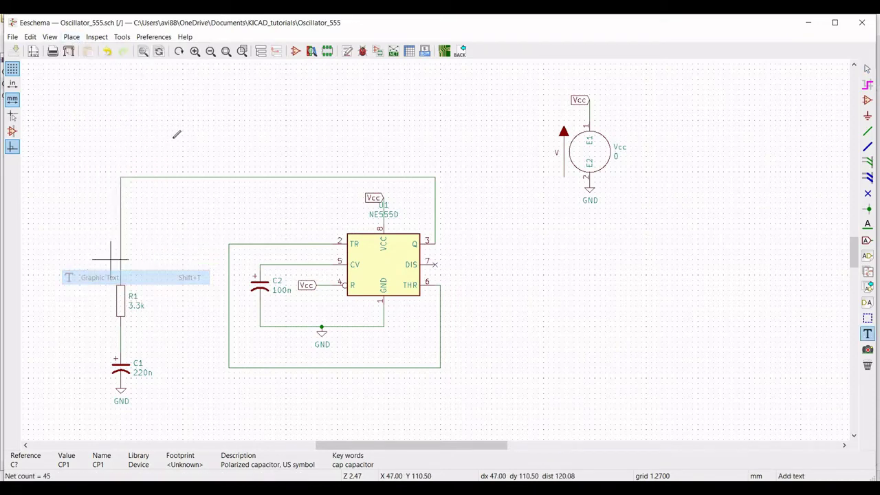
{"action": "left_click", "coordinate": [170, 132]}
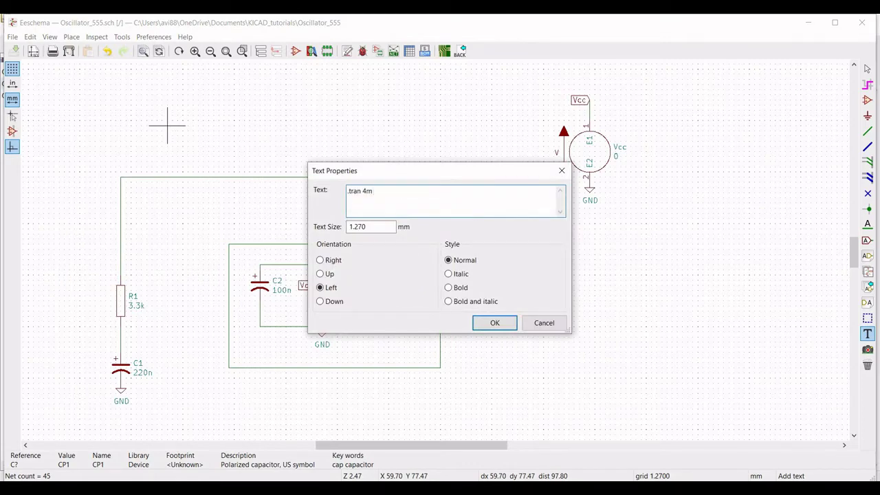
{"action": "left_click", "coordinate": [494, 323]}
{"action": "left_click", "coordinate": [167, 123]}
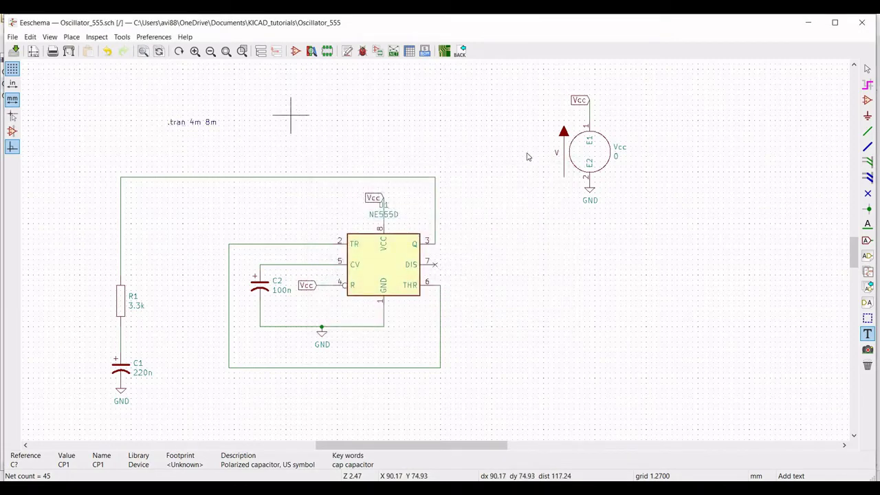
Wire the TR–THR loop to the node between R1 and C1.
{"action": "left_click", "coordinate": [868, 132]}
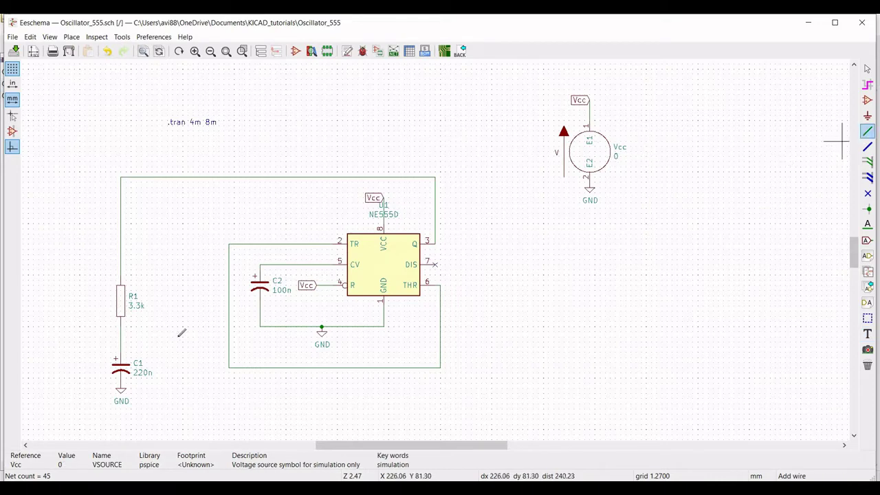
{"action": "left_click", "coordinate": [229, 330]}
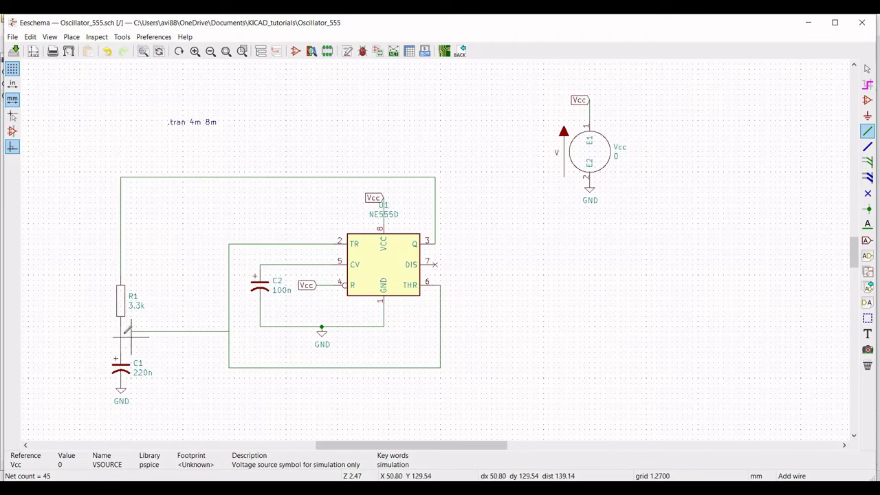
{"action": "left_click", "coordinate": [121, 332]}
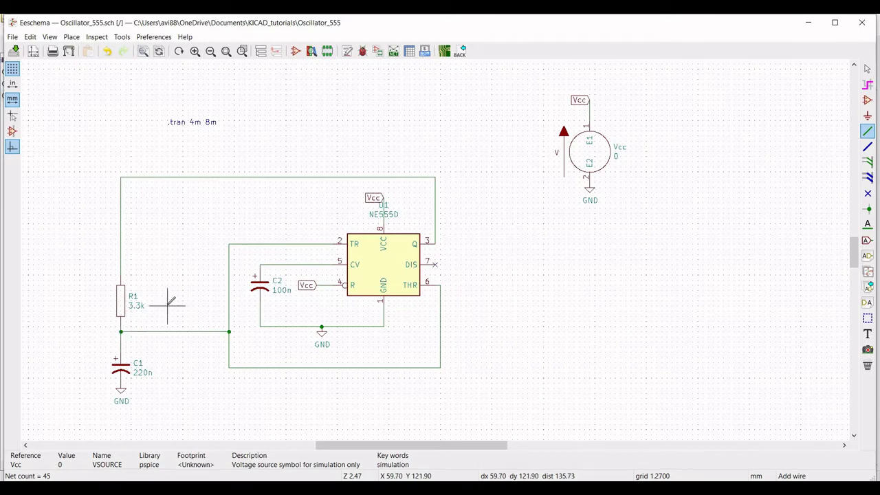
Add uic to the simulation directive so it reads ".tran 4m 8m uic", and save the schematic.
{"action": "right_click", "coordinate": [199, 128]}
{"action": "left_click", "coordinate": [238, 195]}
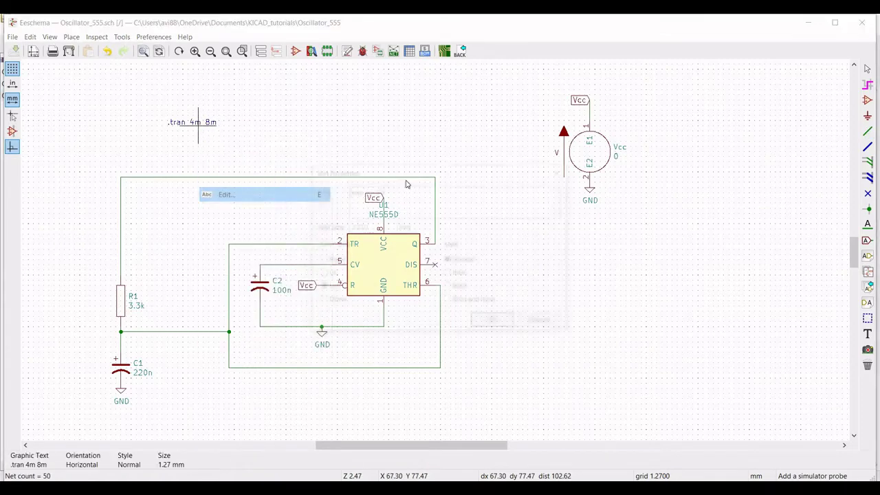
{"action": "left_click", "coordinate": [403, 194]}
{"action": "type", "text": "uic"}
{"action": "left_click", "coordinate": [486, 328]}
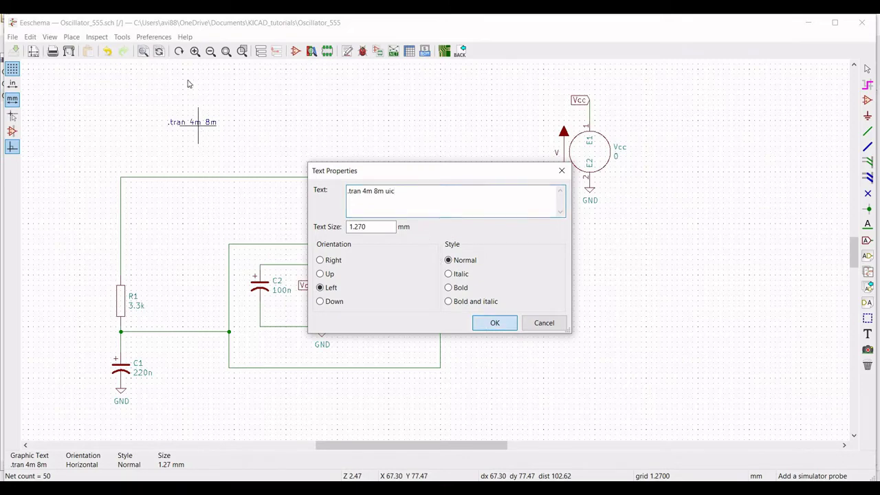
{"action": "left_click", "coordinate": [13, 52]}
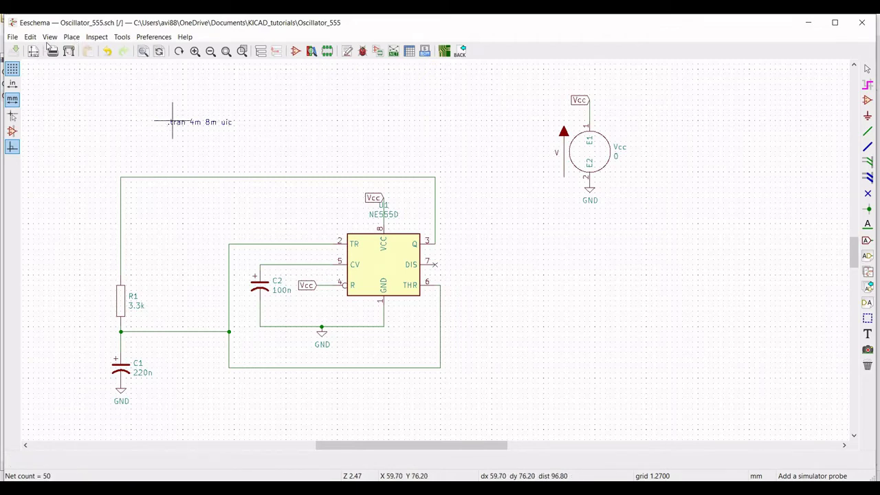
Open the Spice simulator and run the transient simulation.
{"action": "left_click", "coordinate": [121, 38]}
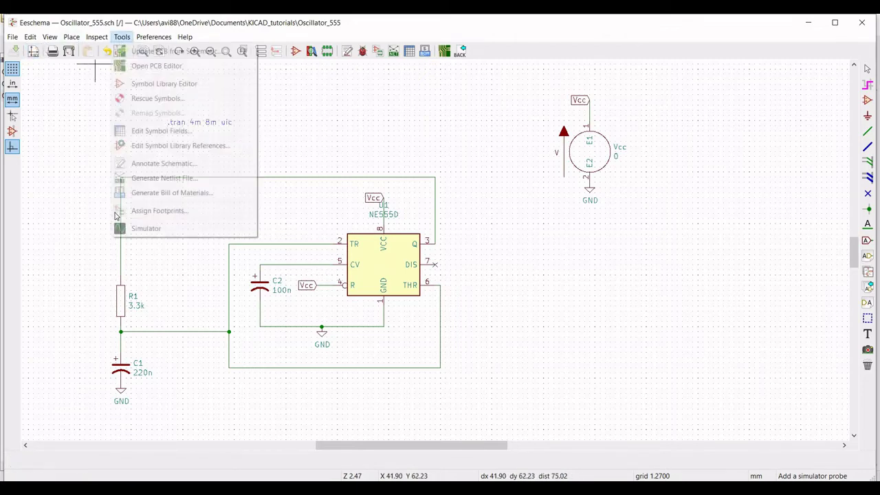
{"action": "left_click", "coordinate": [137, 229]}
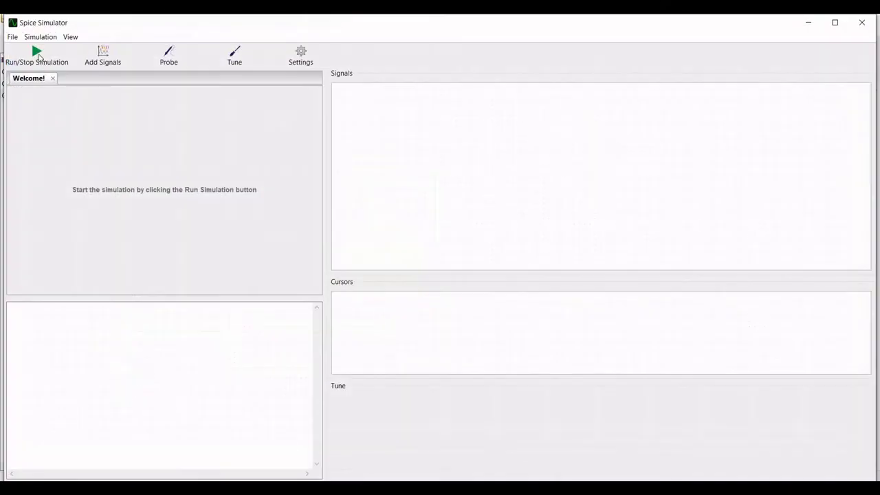
{"action": "left_click", "coordinate": [37, 55]}
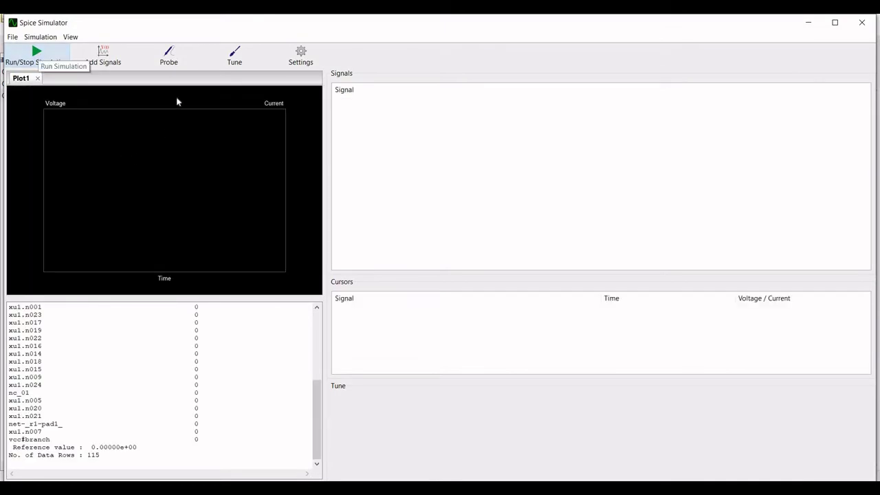
Probe the vertical wire at the NE555D's Q output to plot its signal, and return to the schematic.
{"action": "left_click", "coordinate": [169, 55]}
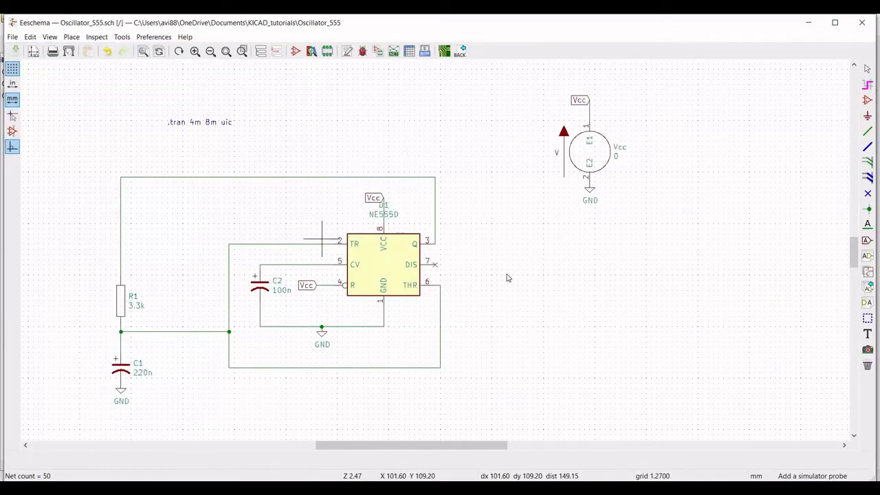
{"action": "left_click", "coordinate": [435, 241]}
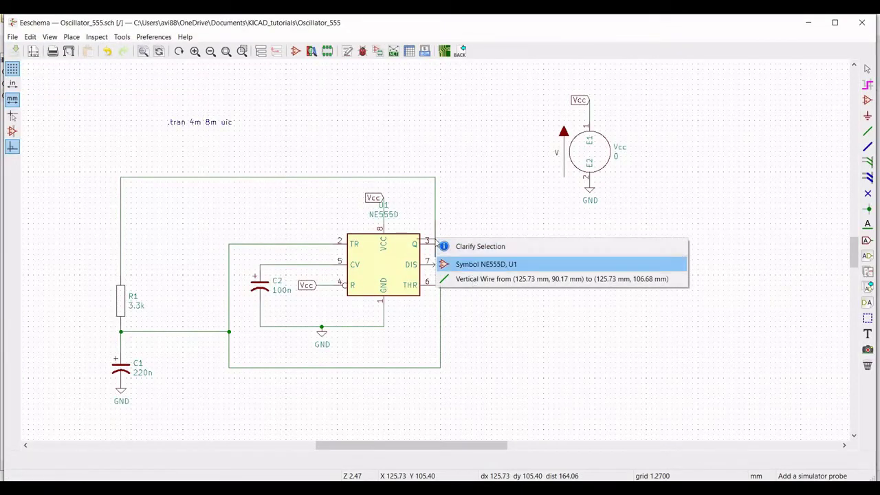
{"action": "left_click", "coordinate": [482, 279]}
{"action": "left_click", "coordinate": [506, 447]}
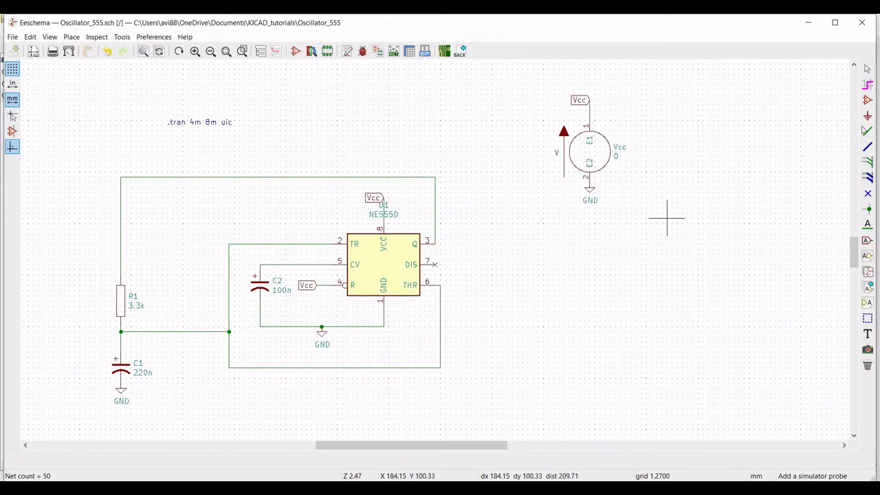
Place a simulation resistor R to the right of the NE555D and a polarized capacitor CP1 below it.
{"action": "left_click", "coordinate": [866, 102]}
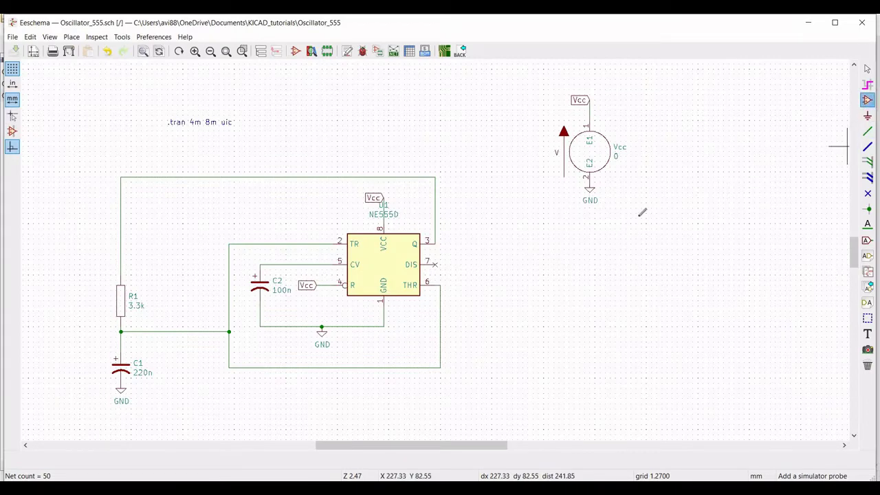
{"action": "left_click", "coordinate": [507, 274]}
{"action": "key", "text": "Down"}
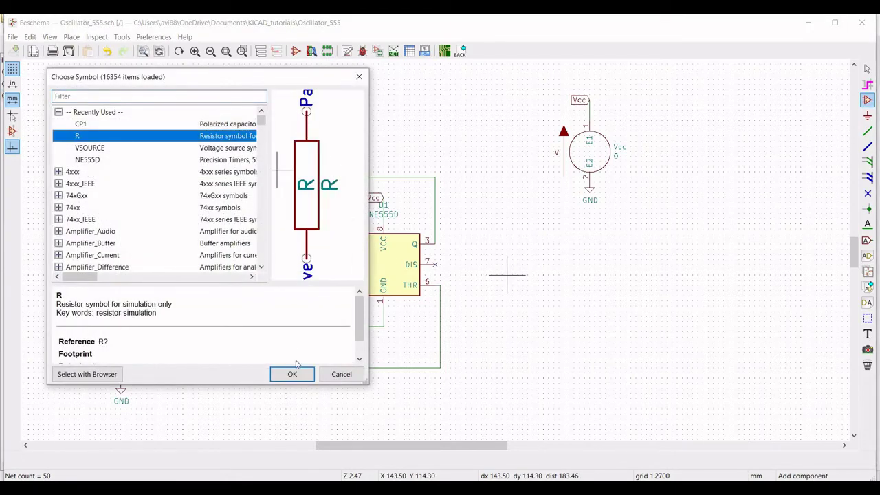
{"action": "left_click", "coordinate": [292, 374]}
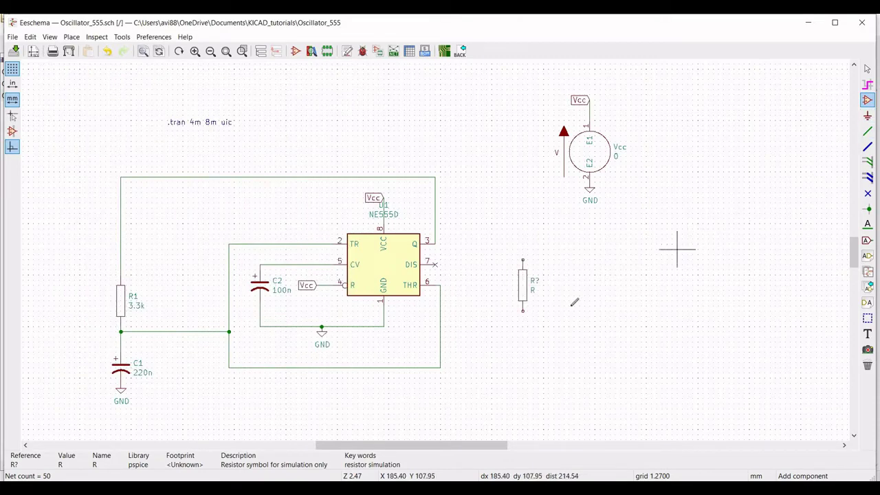
{"action": "left_click", "coordinate": [523, 342]}
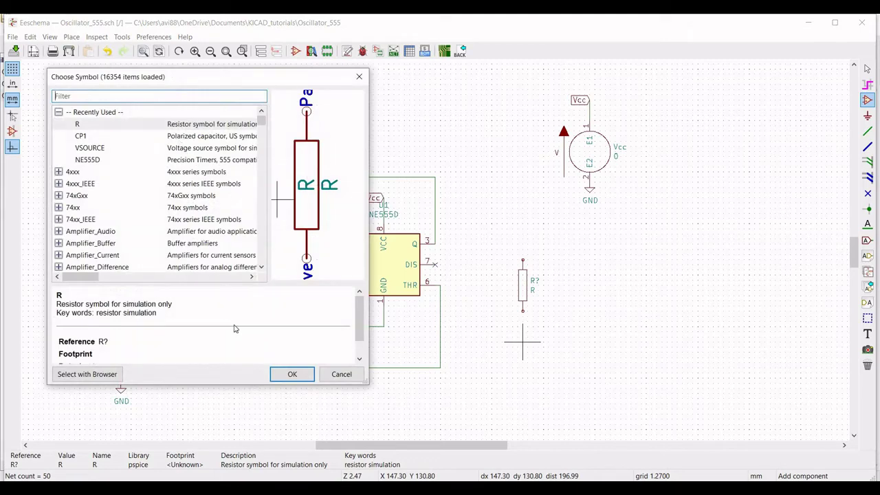
{"action": "key", "text": "Down"}
{"action": "left_click", "coordinate": [293, 374]}
{"action": "left_click", "coordinate": [522, 342]}
Place a GND power symbol below the new CP1 capacitor.
{"action": "left_click", "coordinate": [868, 116]}
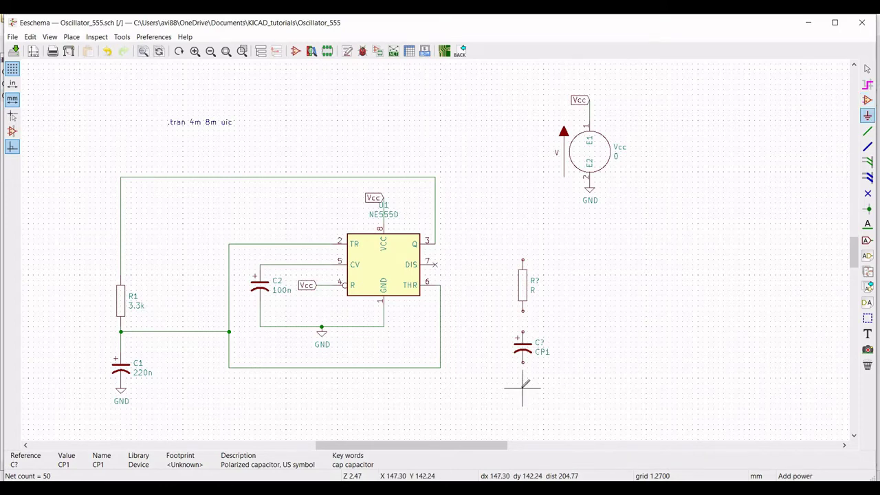
{"action": "left_click", "coordinate": [523, 391]}
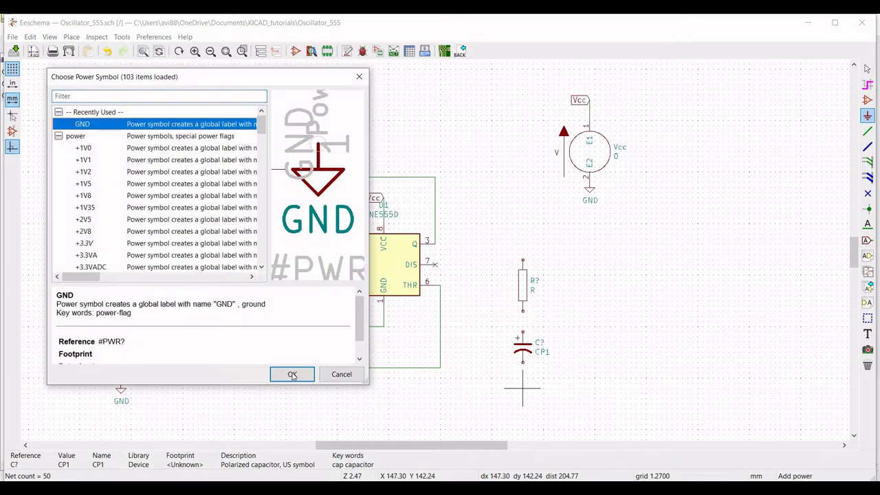
{"action": "key", "text": "Return"}
{"action": "left_click", "coordinate": [522, 392]}
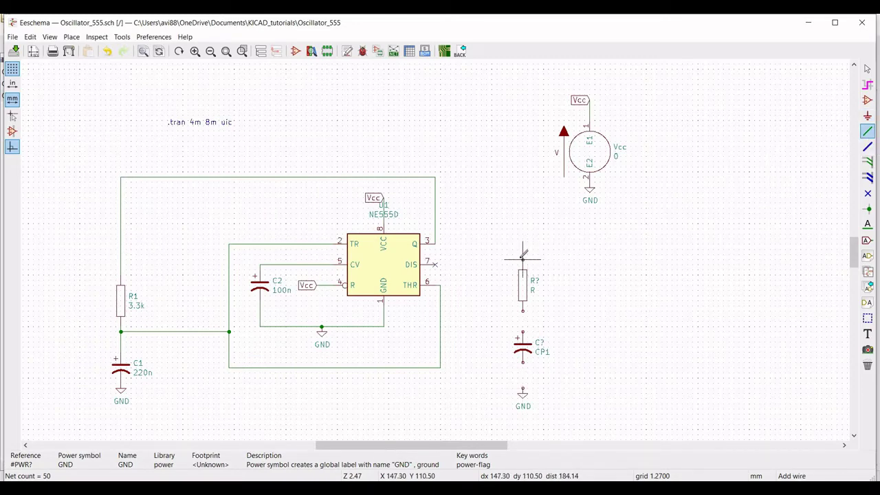
Wire the Q output to the new resistor, the resistor to the CP1 capacitor, and the capacitor to GND.
{"action": "left_click", "coordinate": [500, 241]}
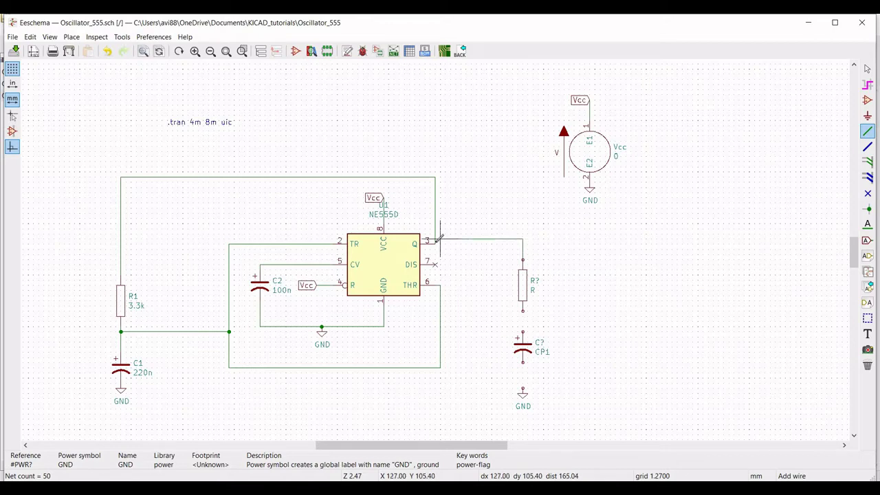
{"action": "left_click", "coordinate": [436, 244]}
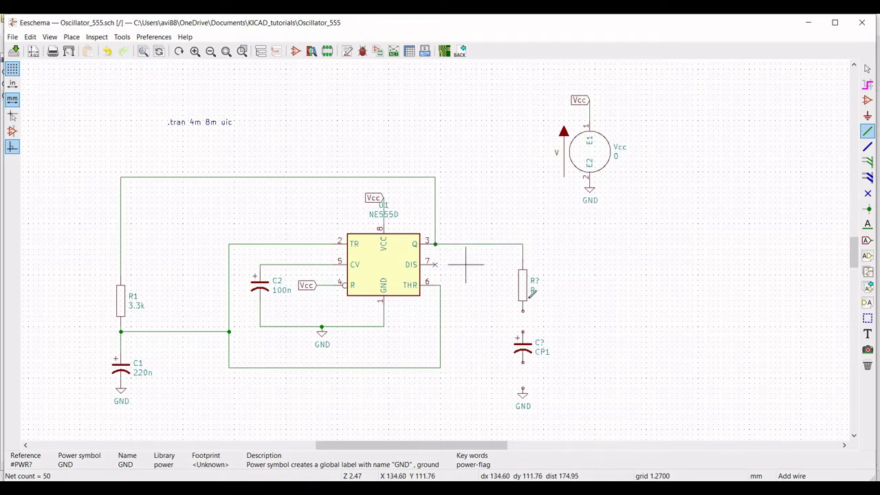
{"action": "left_click", "coordinate": [523, 311]}
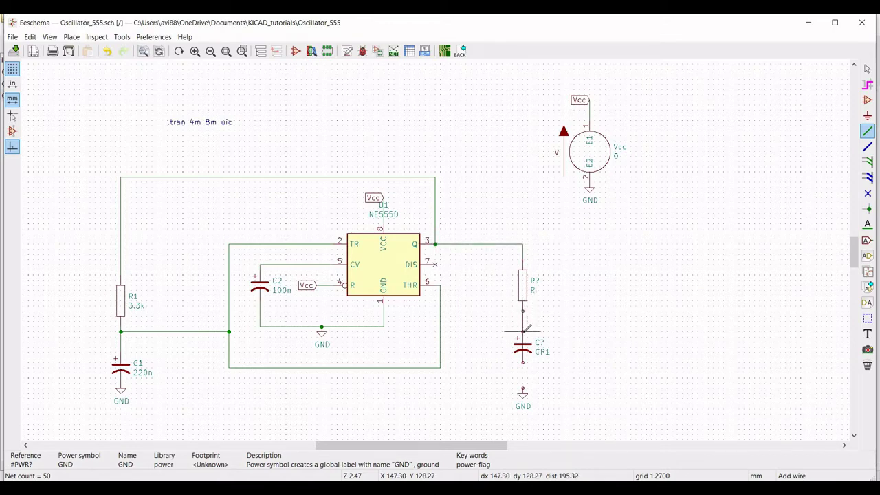
{"action": "left_click", "coordinate": [523, 388]}
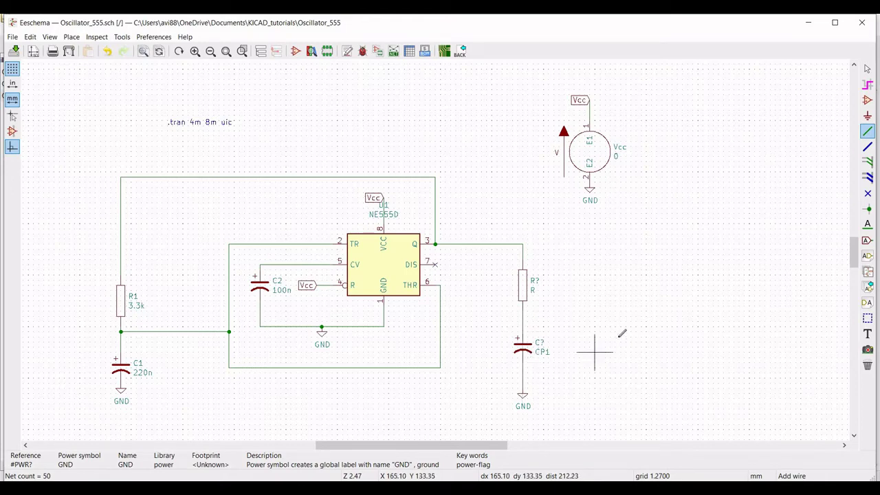
{"action": "key", "text": "Escape"}
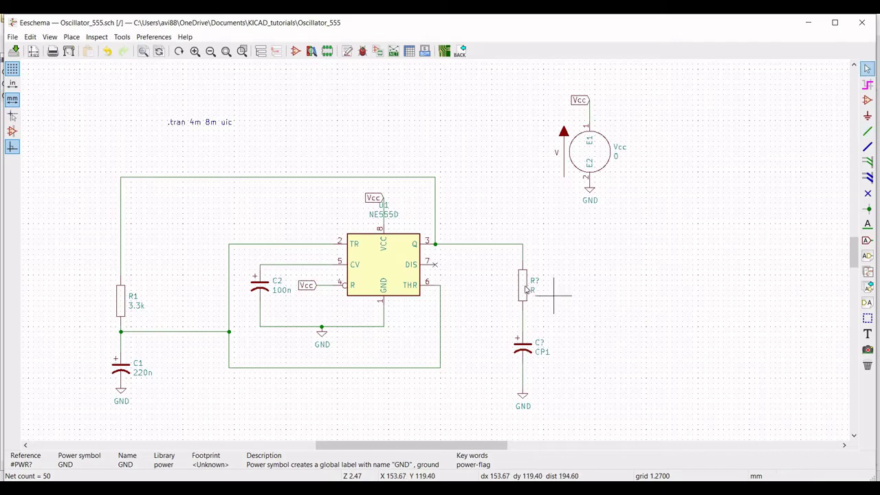
Give the new resistor on the Q output branch the reference R2 and the value 10k.
{"action": "right_click", "coordinate": [523, 286]}
{"action": "mouse_move", "coordinate": [633, 95]}
{"action": "left_click", "coordinate": [680, 98]}
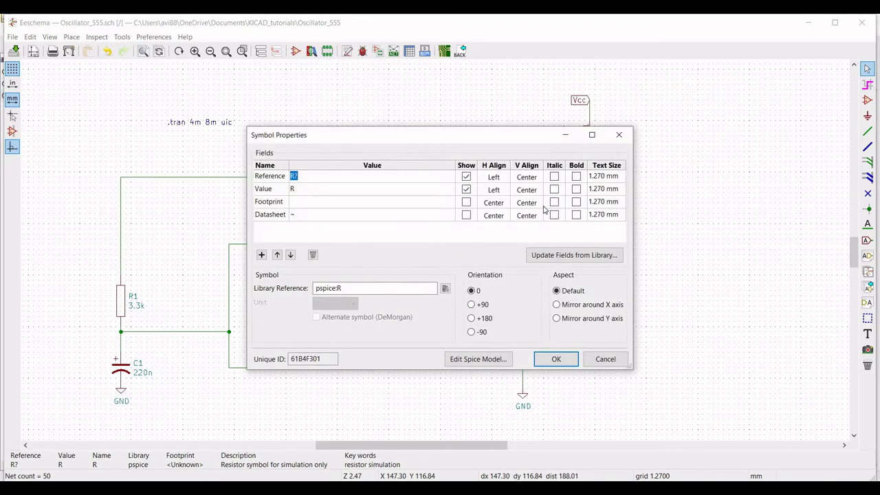
{"action": "type", "text": "R2"}
{"action": "type", "text": "10k"}
{"action": "left_click", "coordinate": [556, 359]}
Give the new CP1 capacitor below R2 the reference C3 and the value 10n.
{"action": "right_click", "coordinate": [528, 351]}
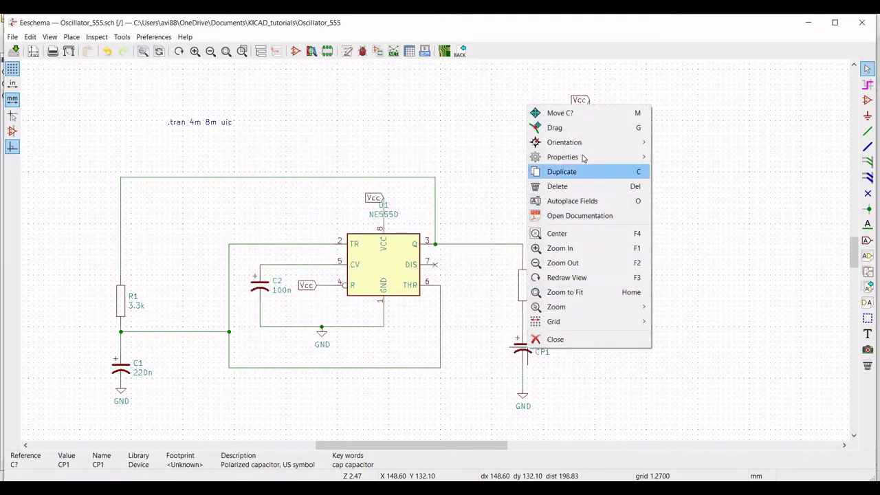
{"action": "left_click", "coordinate": [666, 158]}
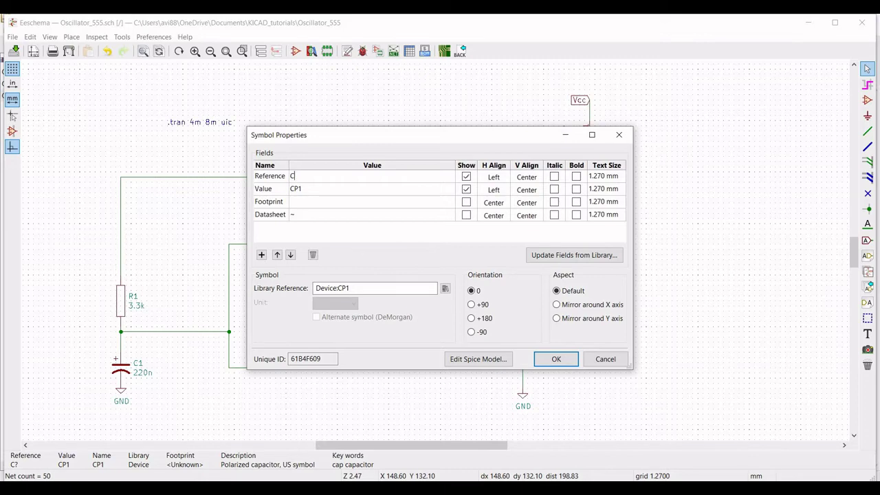
{"action": "type", "text": "C3"}
{"action": "left_click", "coordinate": [331, 191]}
{"action": "type", "text": "10n"}
{"action": "left_click", "coordinate": [557, 359]}
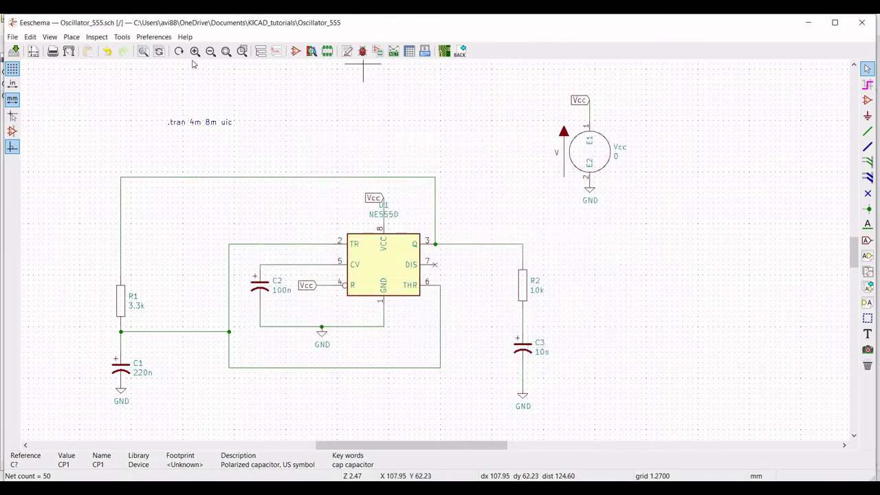
Save the schematic and run its simulation in the Spice Simulator, bringing the simulator's plot window back to the front.
{"action": "left_click", "coordinate": [14, 52]}
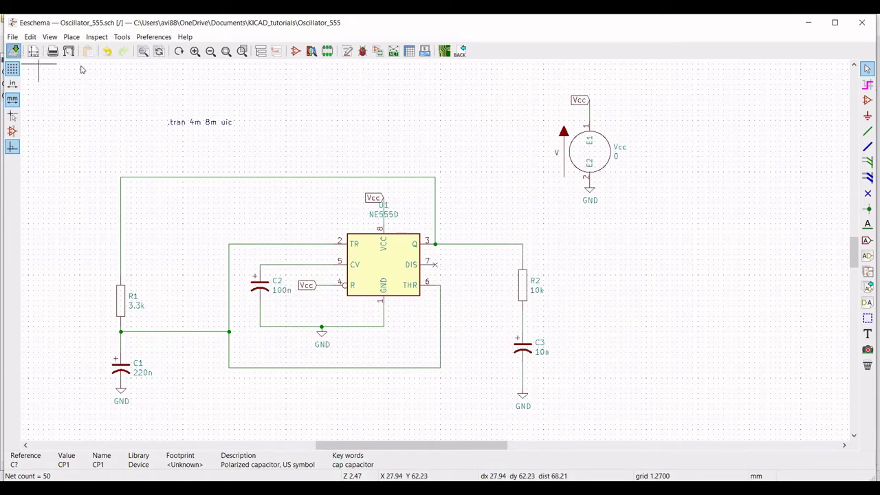
{"action": "left_click", "coordinate": [122, 37]}
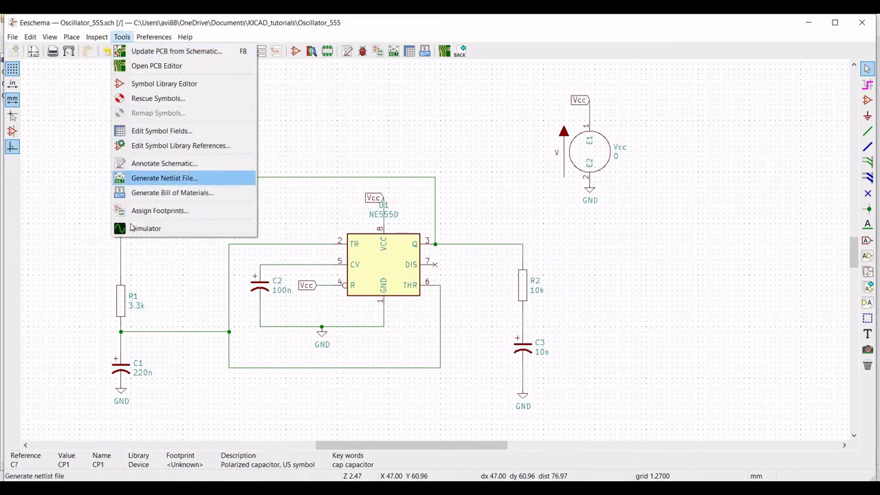
{"action": "left_click", "coordinate": [137, 230]}
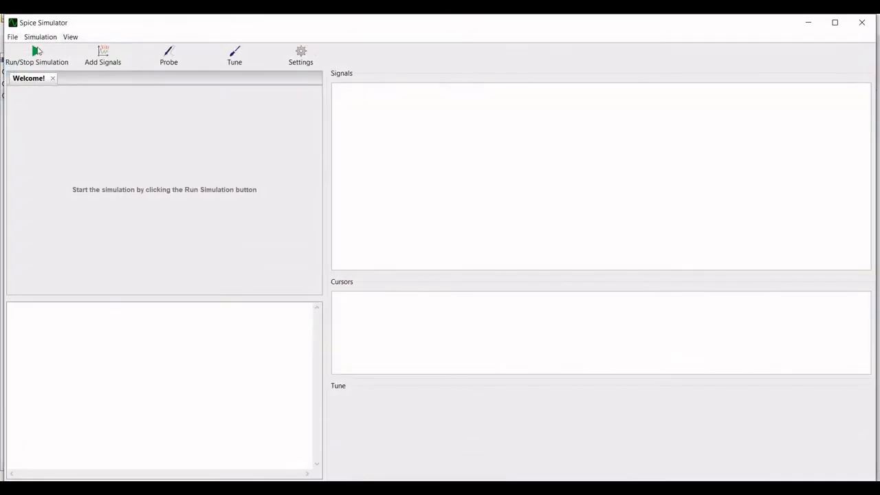
{"action": "left_click", "coordinate": [44, 55]}
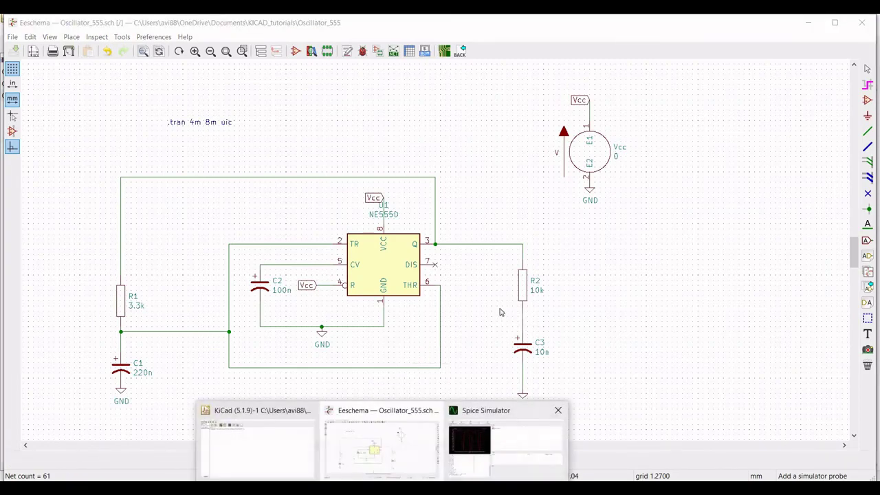
{"action": "left_click", "coordinate": [505, 447]}
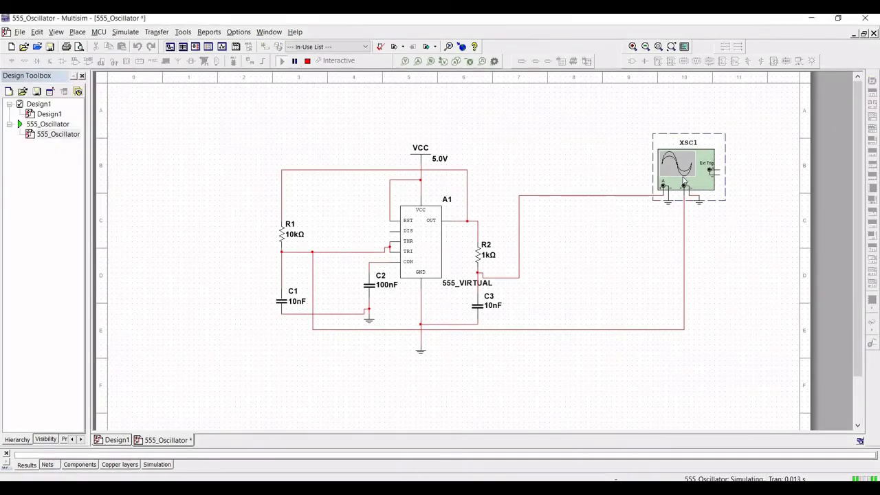
View the waveforms on oscilloscope XSC1 in Multisim's 555_Oscillator design, and stop the running simulation.
{"action": "double_click", "coordinate": [684, 169]}
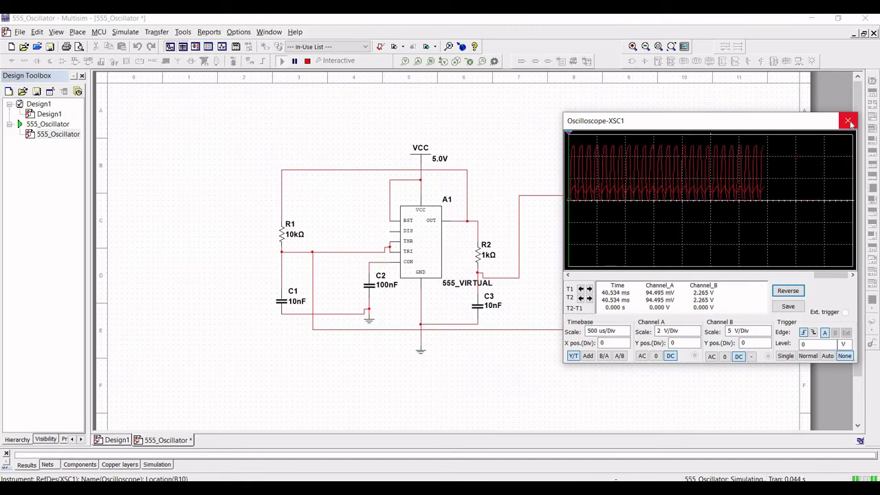
{"action": "left_click", "coordinate": [849, 122]}
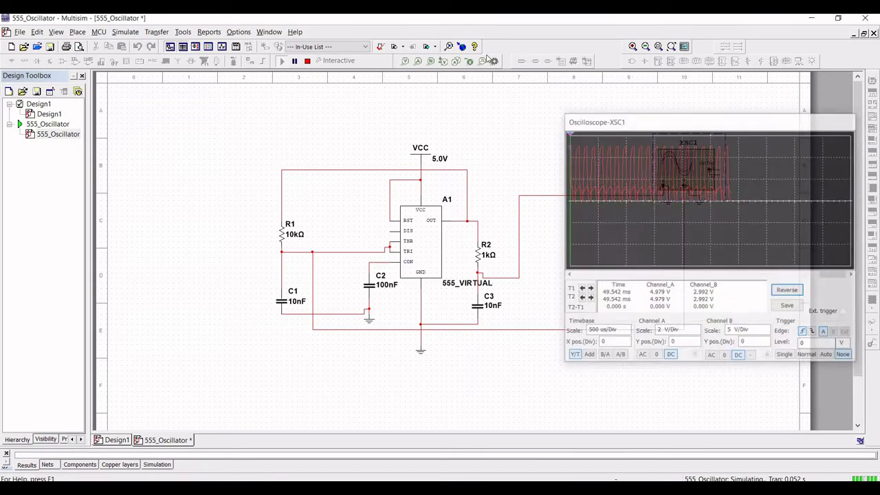
{"action": "left_click", "coordinate": [307, 61]}
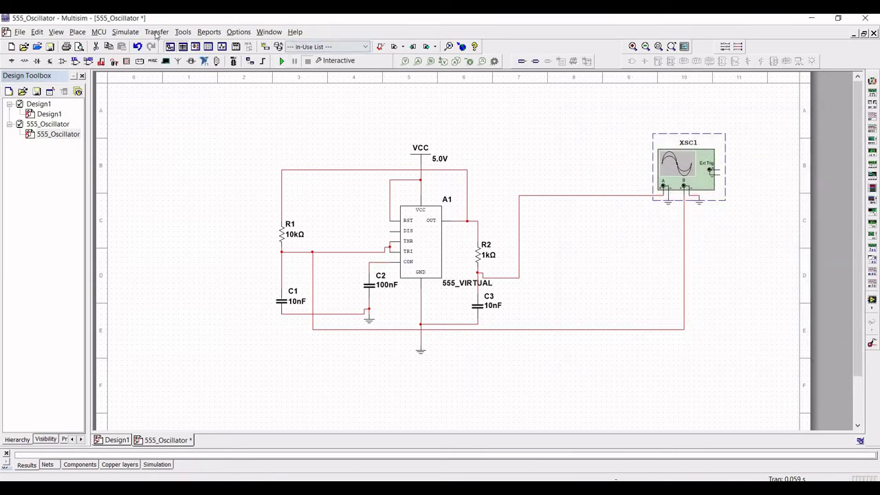
Run a Transient analysis of the 555_Oscillator design and hide the V(2) trace in the resulting graph.
{"action": "left_click", "coordinate": [125, 32]}
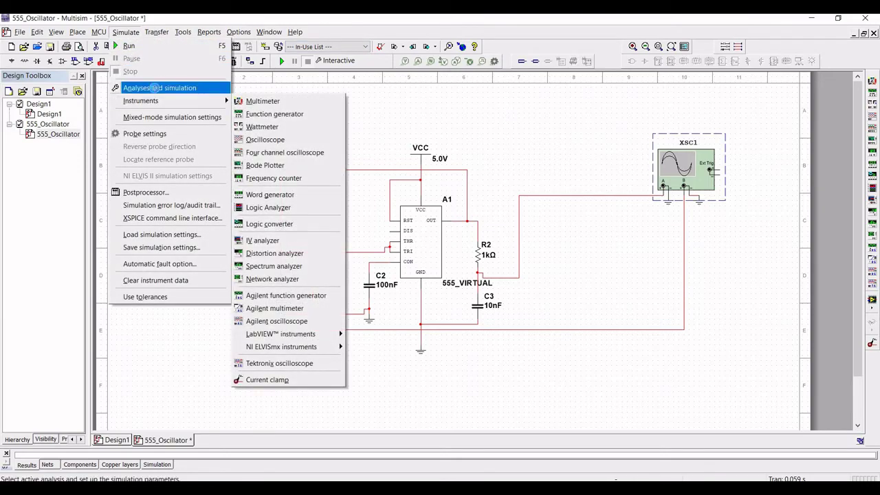
{"action": "left_click", "coordinate": [157, 89]}
{"action": "left_click", "coordinate": [249, 138]}
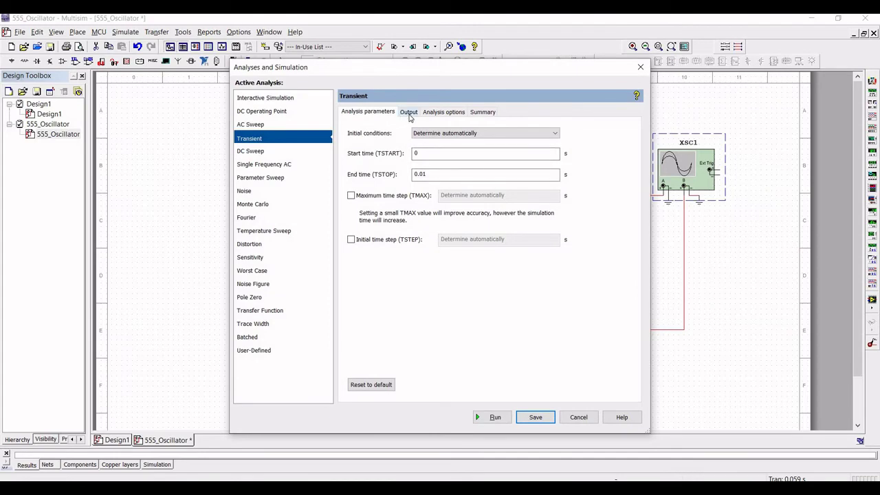
{"action": "left_click", "coordinate": [409, 112]}
{"action": "left_click", "coordinate": [495, 417]}
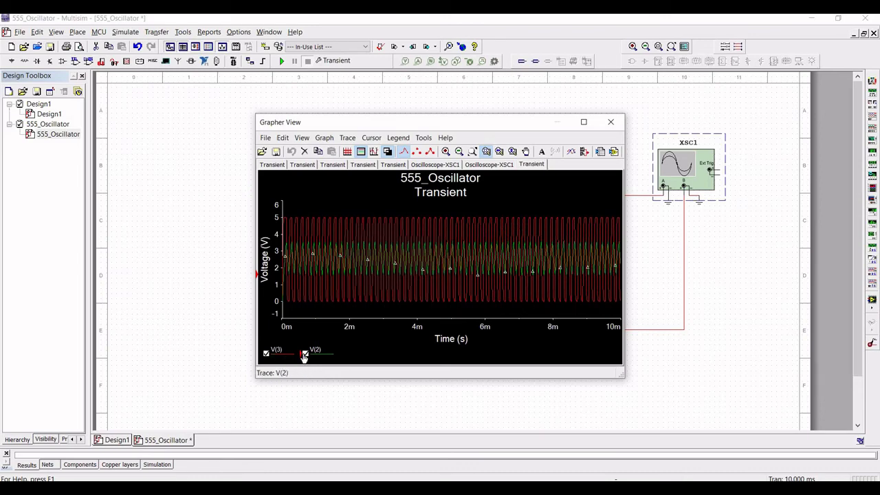
{"action": "left_click", "coordinate": [305, 354]}
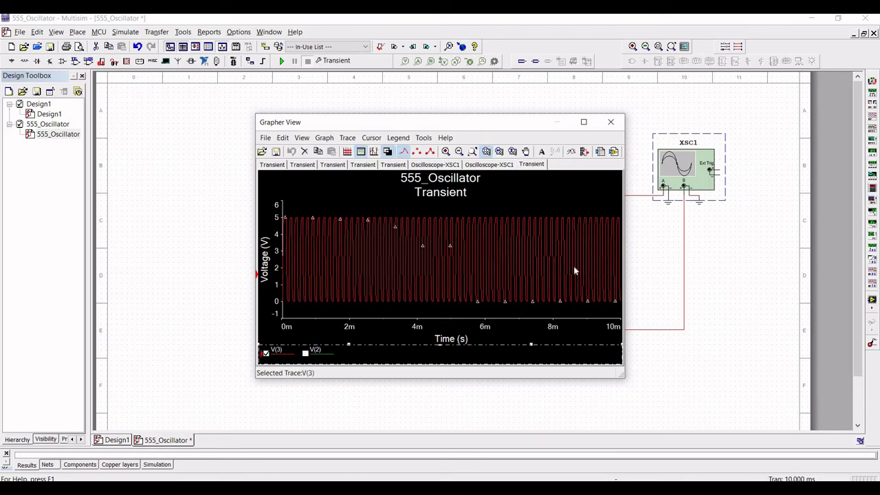